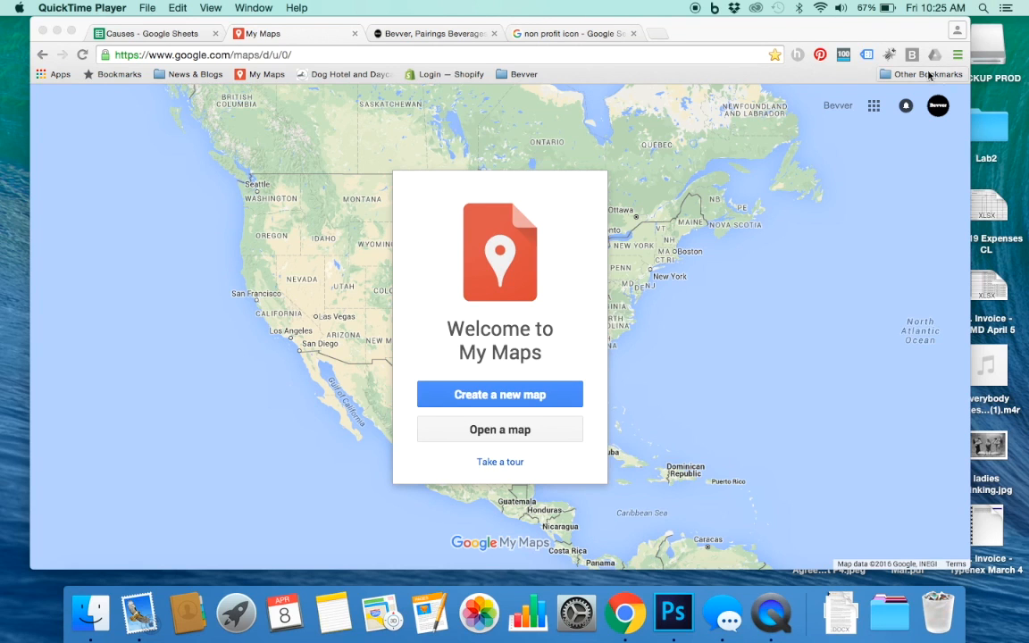
Create a new map in Google My Maps
{"action": "left_click", "coordinate": [503, 398]}
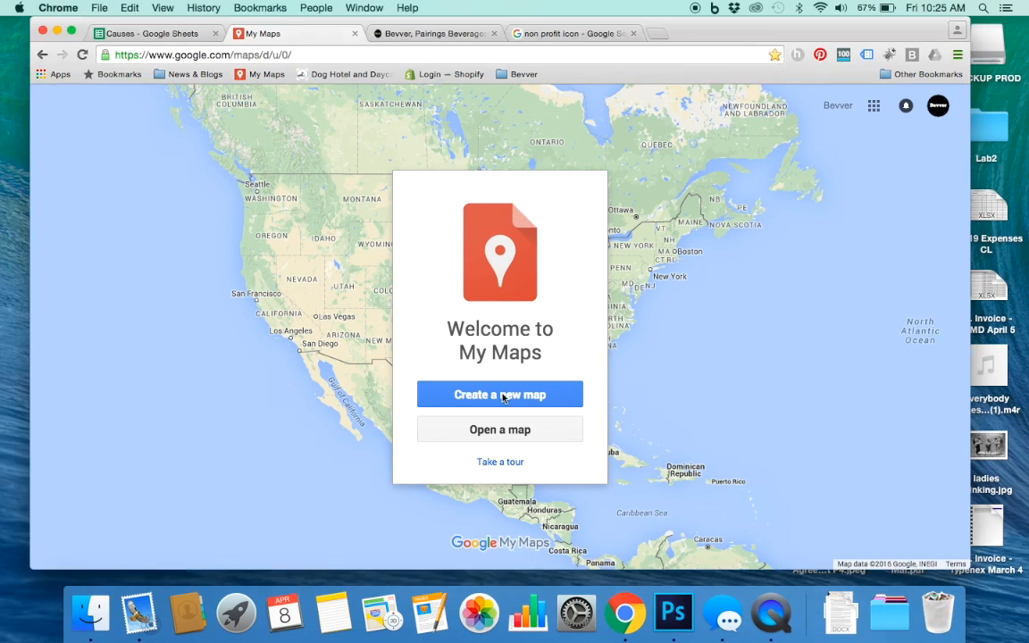
{"action": "left_click", "coordinate": [503, 397]}
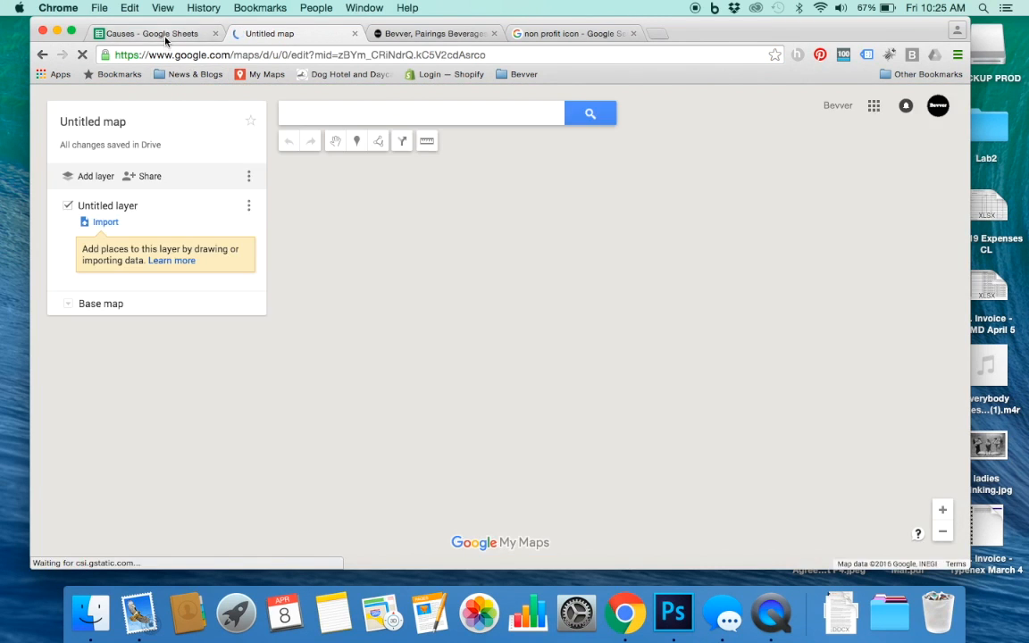
Examine the Causes spreadsheet's columns, from the venue names and locations through to the supported charities and links
{"action": "left_click", "coordinate": [159, 34]}
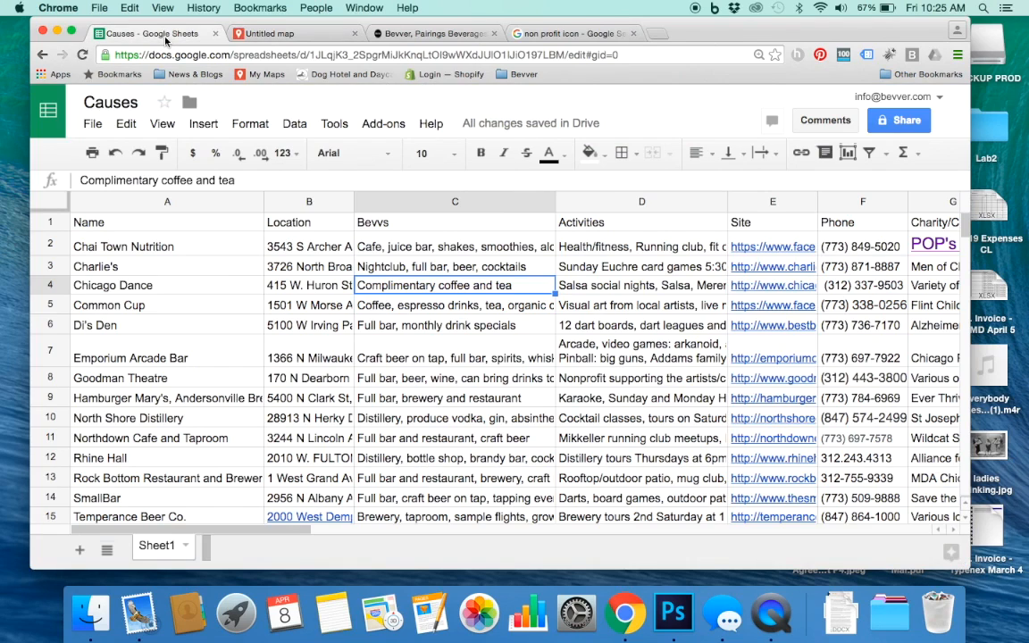
{"action": "left_click", "coordinate": [292, 347]}
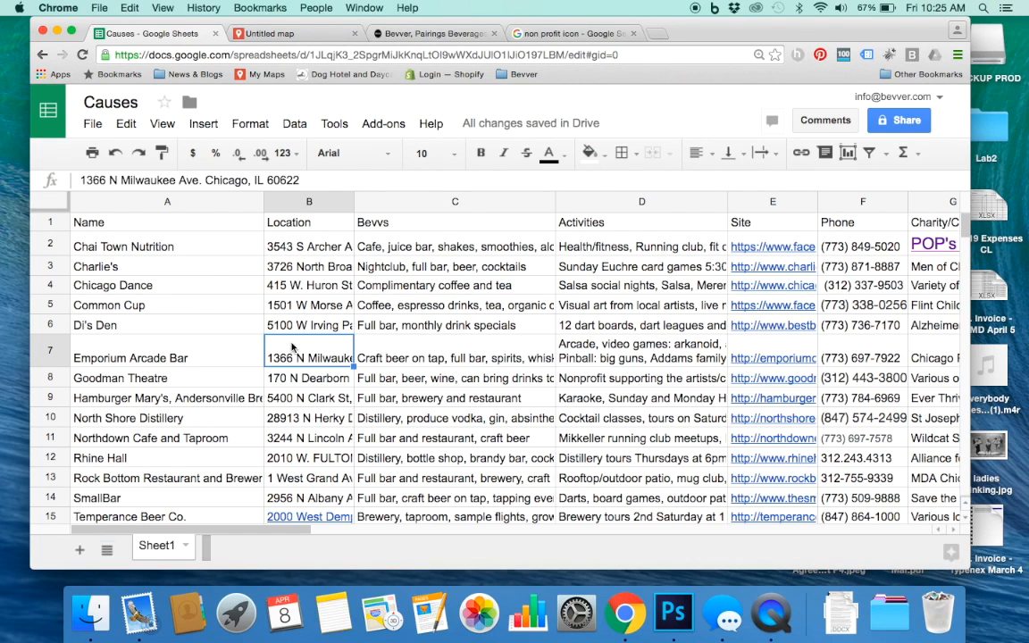
{"action": "left_click", "coordinate": [319, 287]}
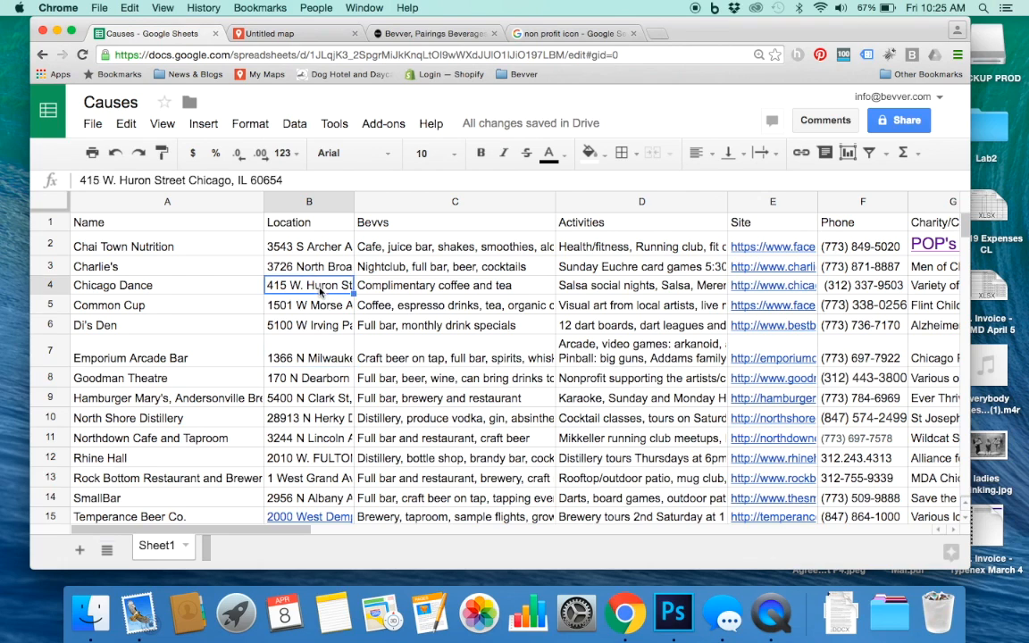
{"action": "scroll", "coordinate": [438, 318], "scroll_direction": "right", "scroll_amount": 5}
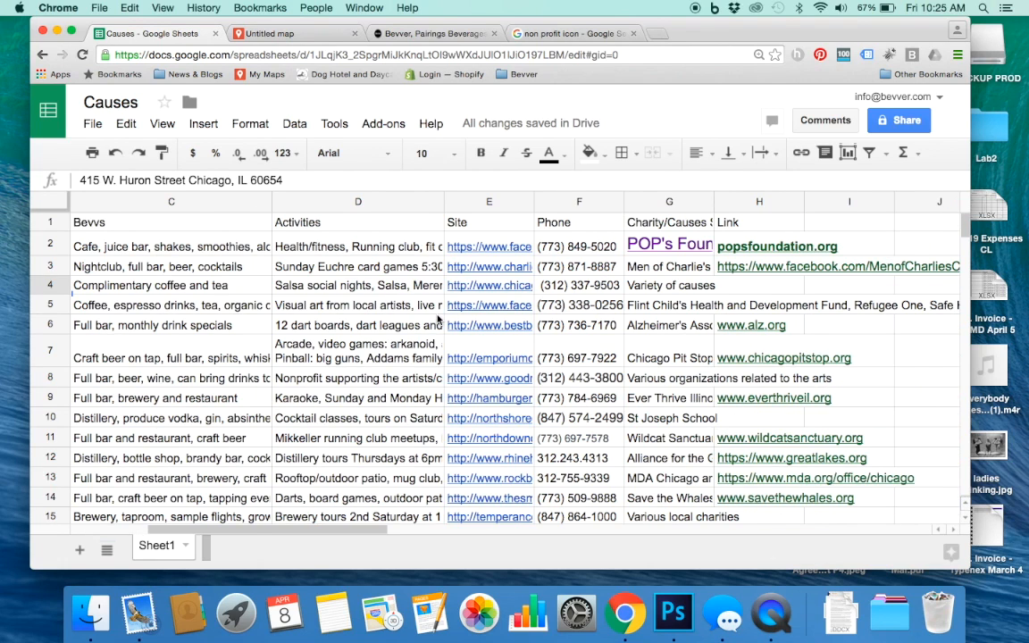
{"action": "scroll", "coordinate": [438, 318], "scroll_direction": "left", "scroll_amount": 5}
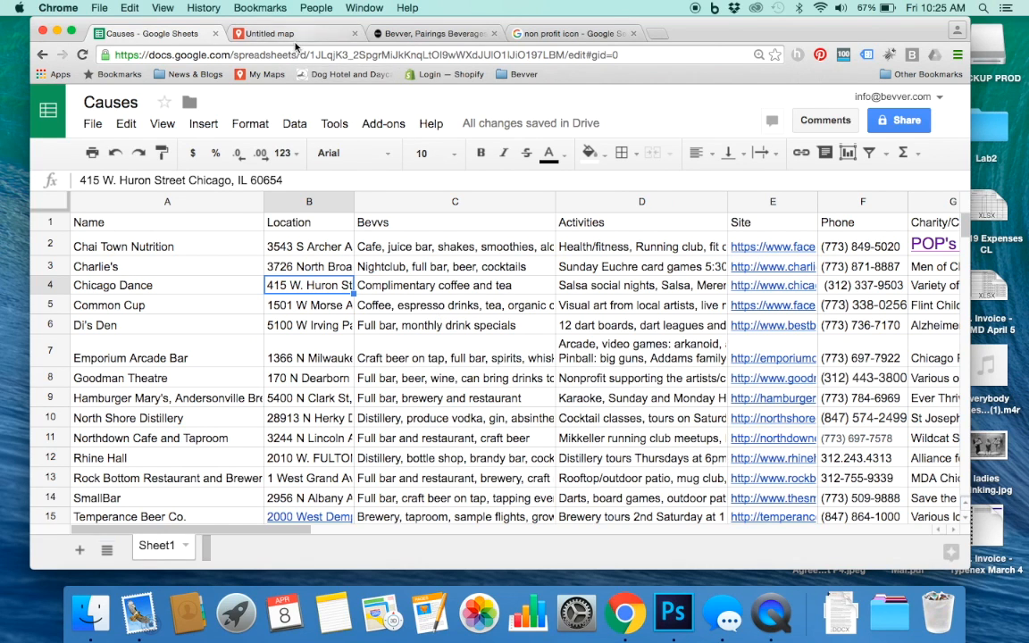
{"action": "scroll", "coordinate": [390, 293], "scroll_direction": "right", "scroll_amount": 6}
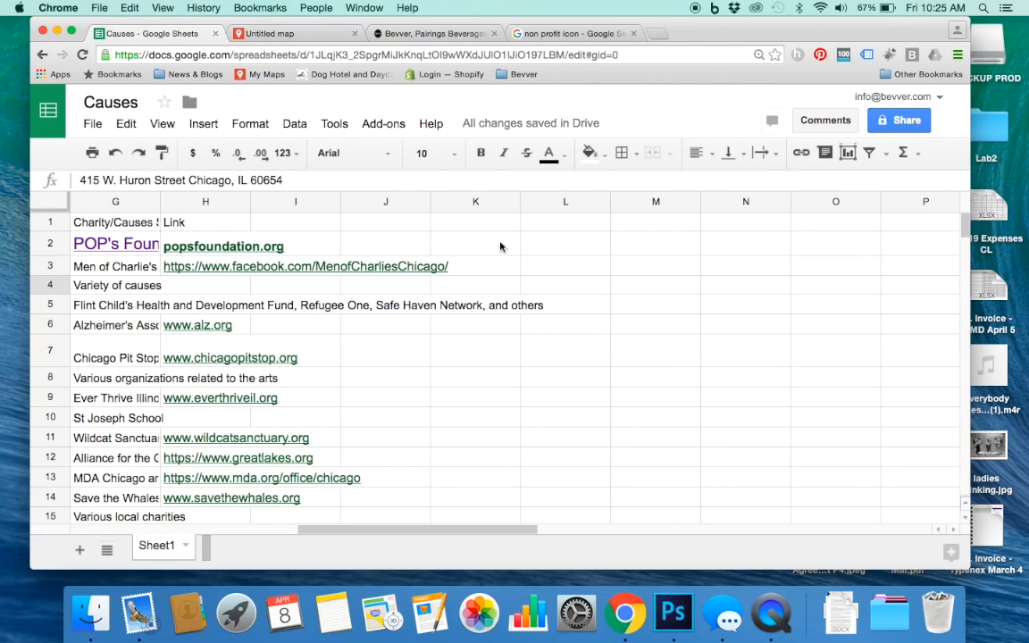
{"action": "scroll", "coordinate": [542, 490], "scroll_direction": "left", "scroll_amount": 6}
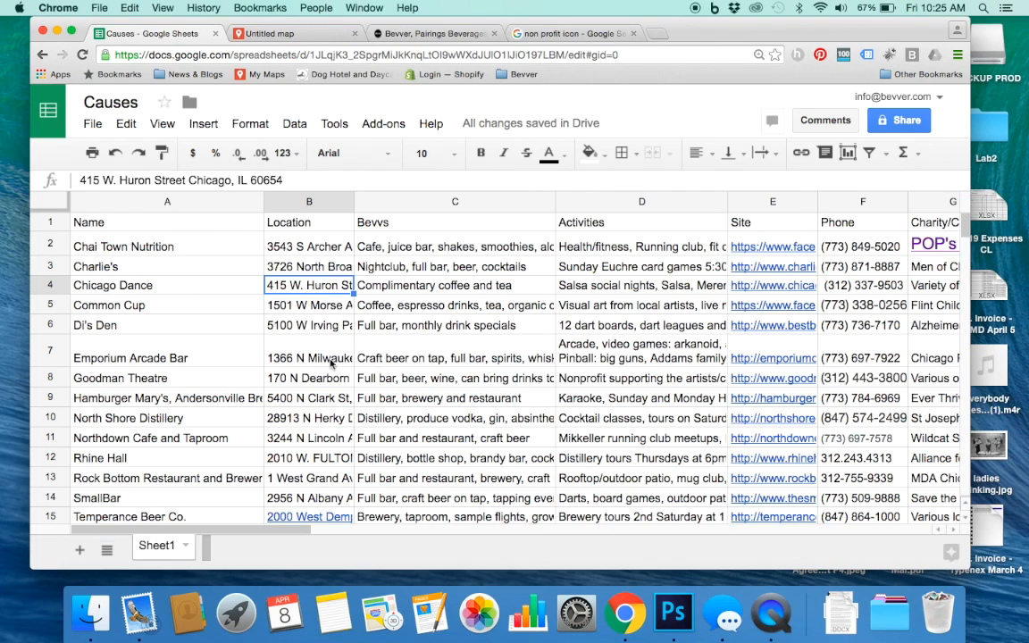
{"action": "left_click", "coordinate": [257, 349]}
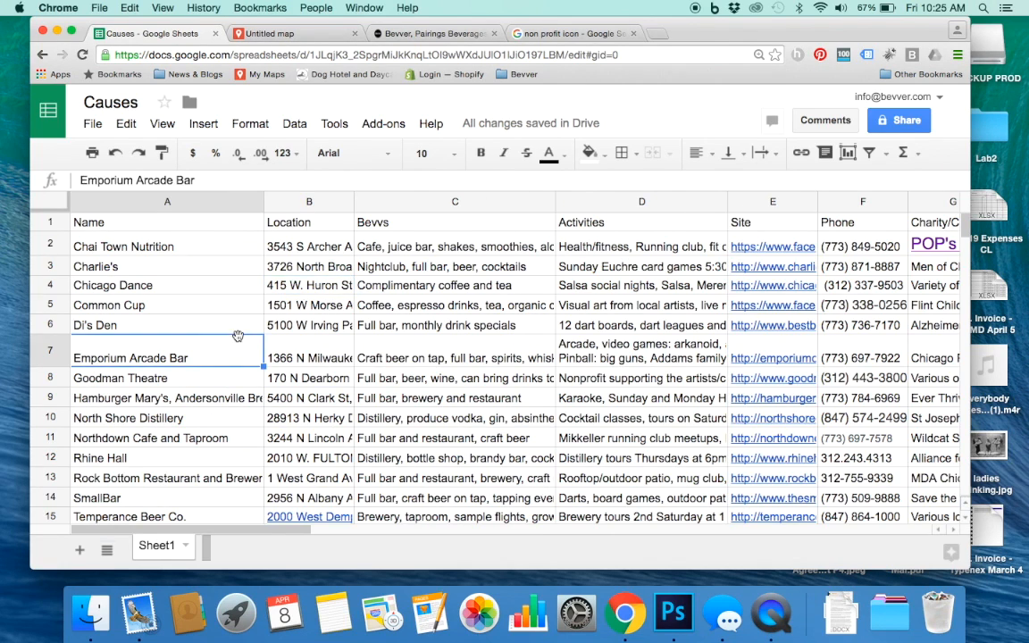
Return to the untitled map and import the Causes spreadsheet from the recent Google Drive files into its layer
{"action": "left_click", "coordinate": [298, 36]}
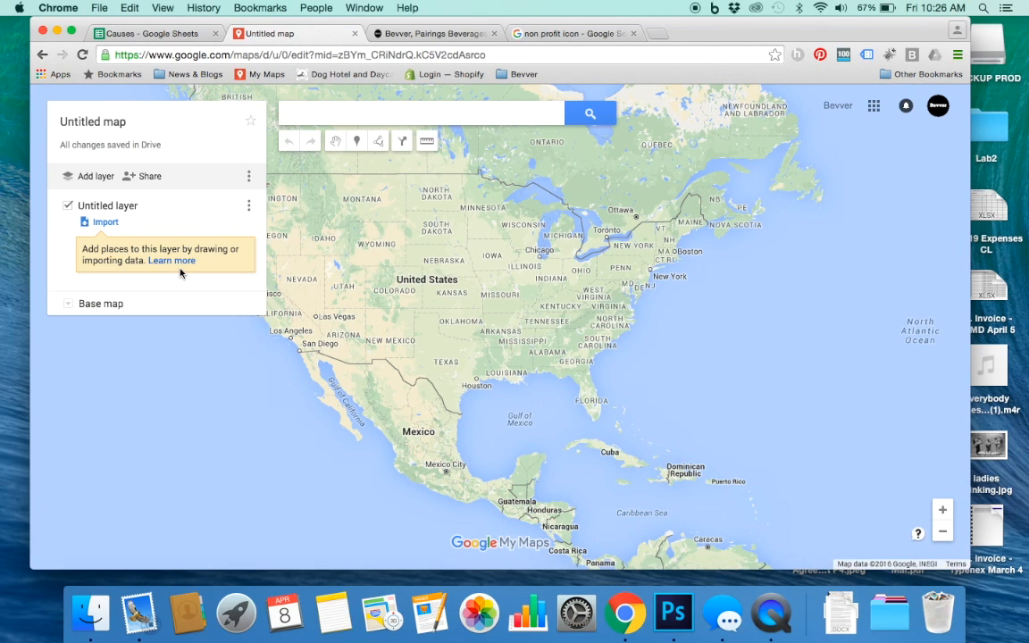
{"action": "left_click", "coordinate": [106, 223]}
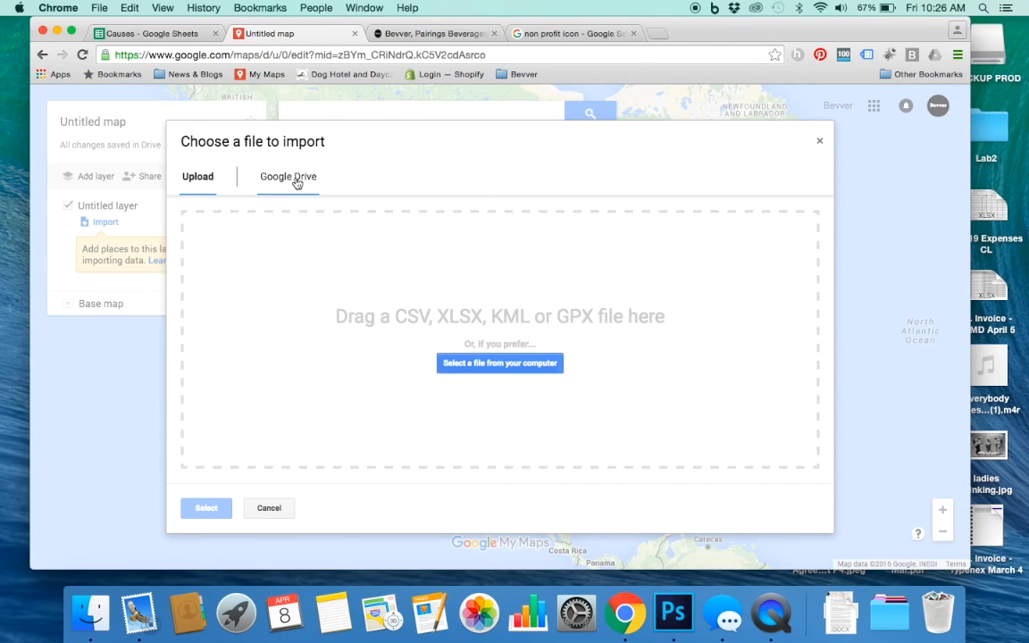
{"action": "left_click", "coordinate": [296, 179]}
{"action": "left_click", "coordinate": [409, 177]}
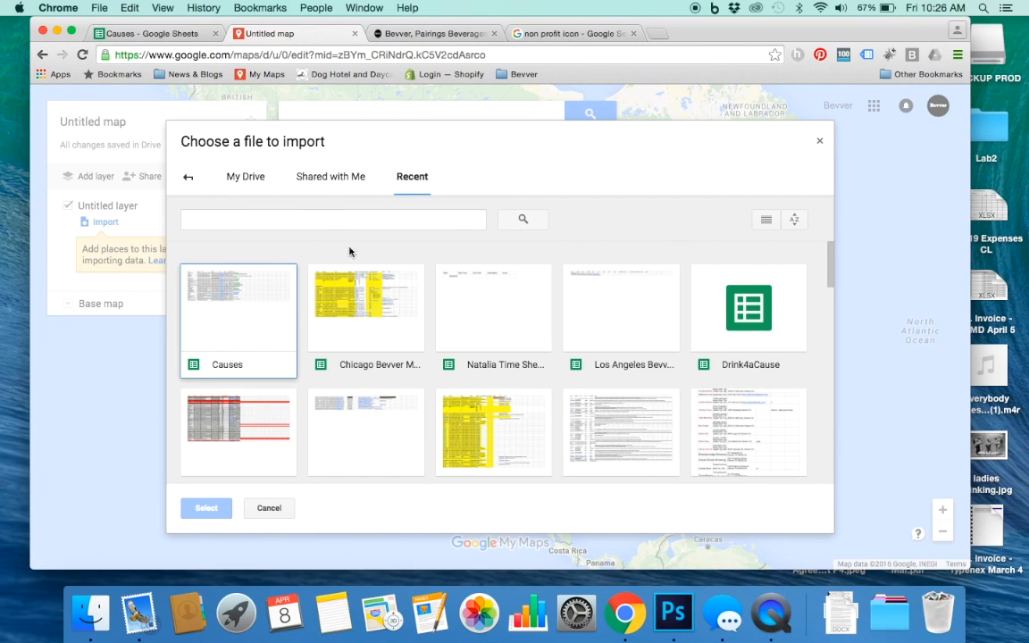
{"action": "double_click", "coordinate": [257, 319]}
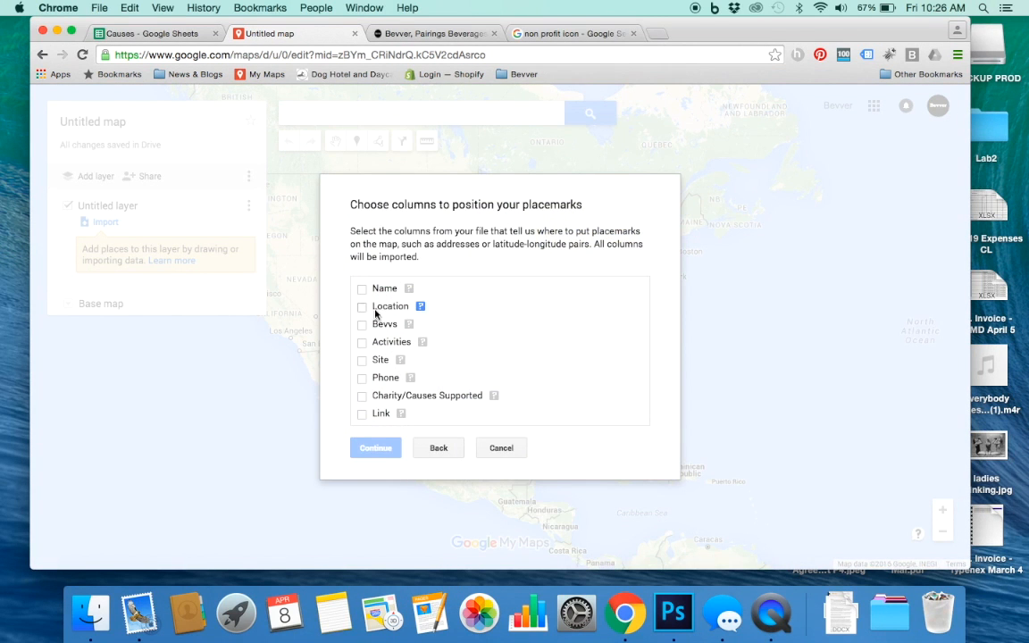
Position the placemarks by the Location column, title the markers with the Name column, and finish the import
{"action": "left_click", "coordinate": [383, 311]}
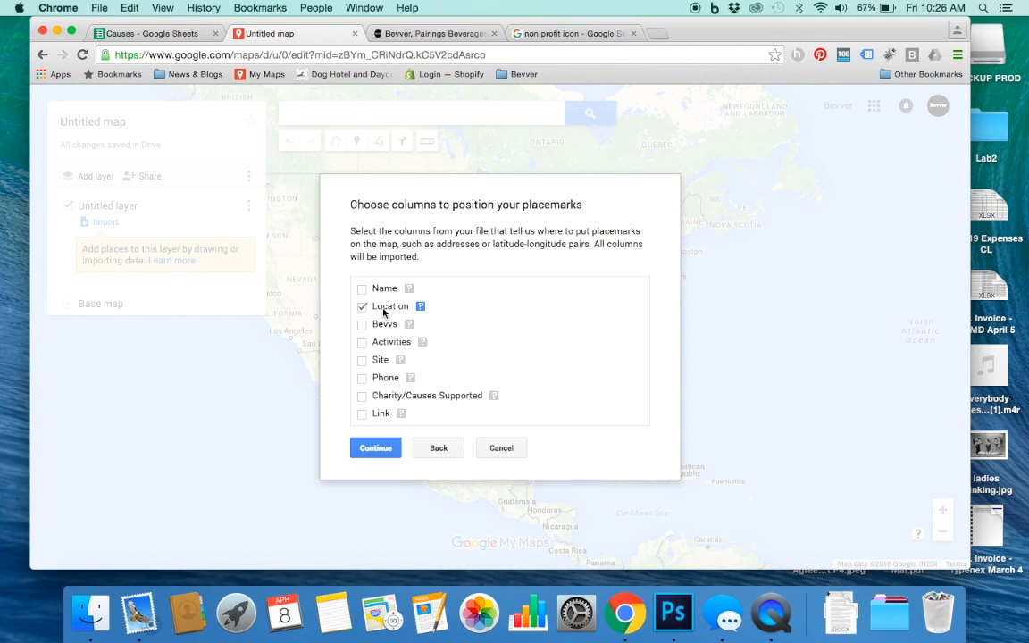
{"action": "left_click", "coordinate": [376, 449]}
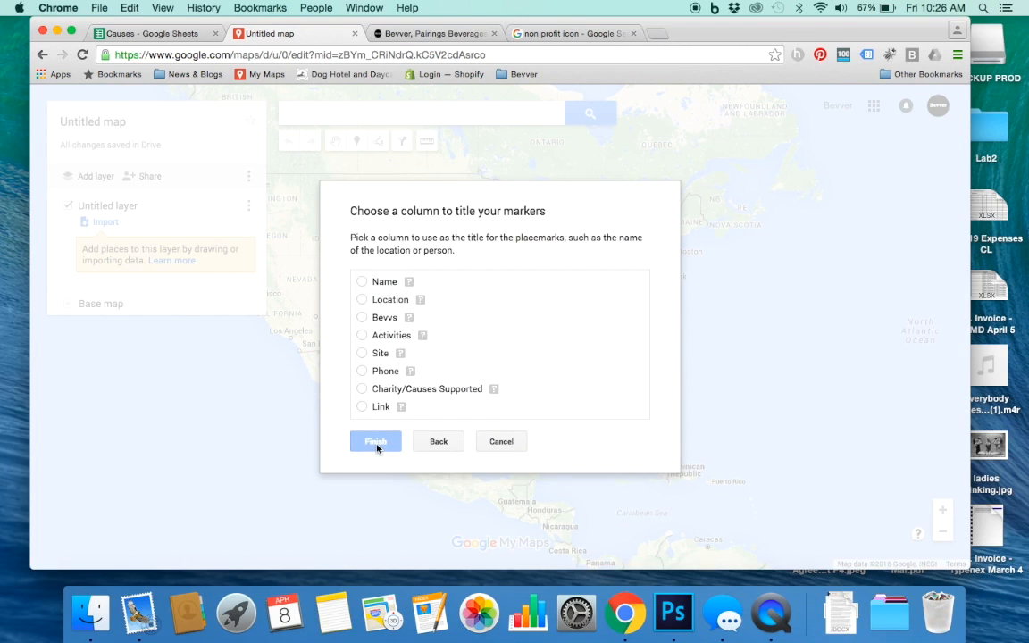
{"action": "left_click", "coordinate": [383, 283]}
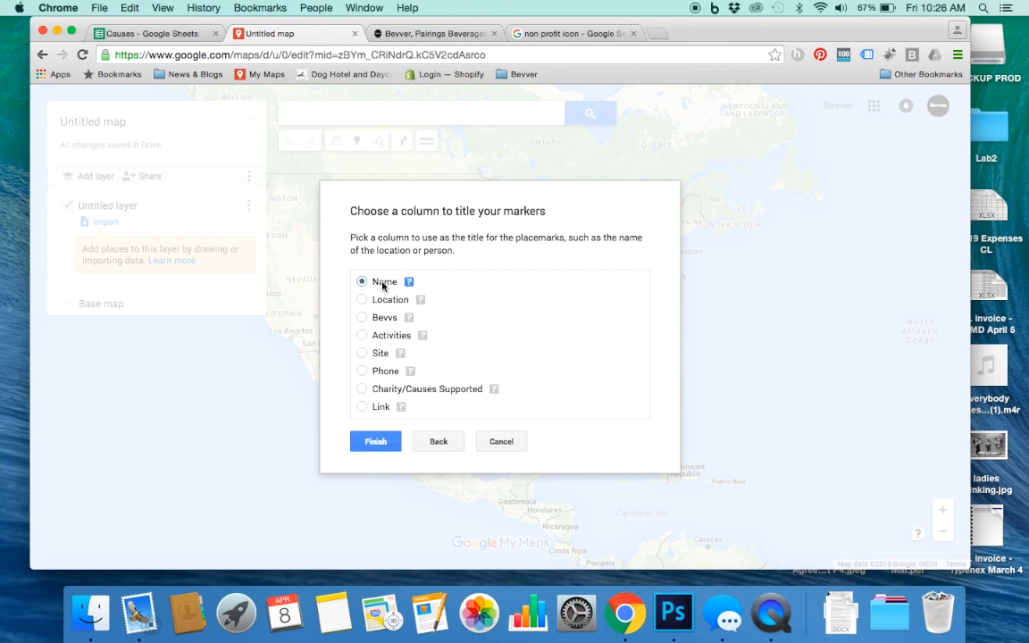
{"action": "left_click", "coordinate": [375, 443]}
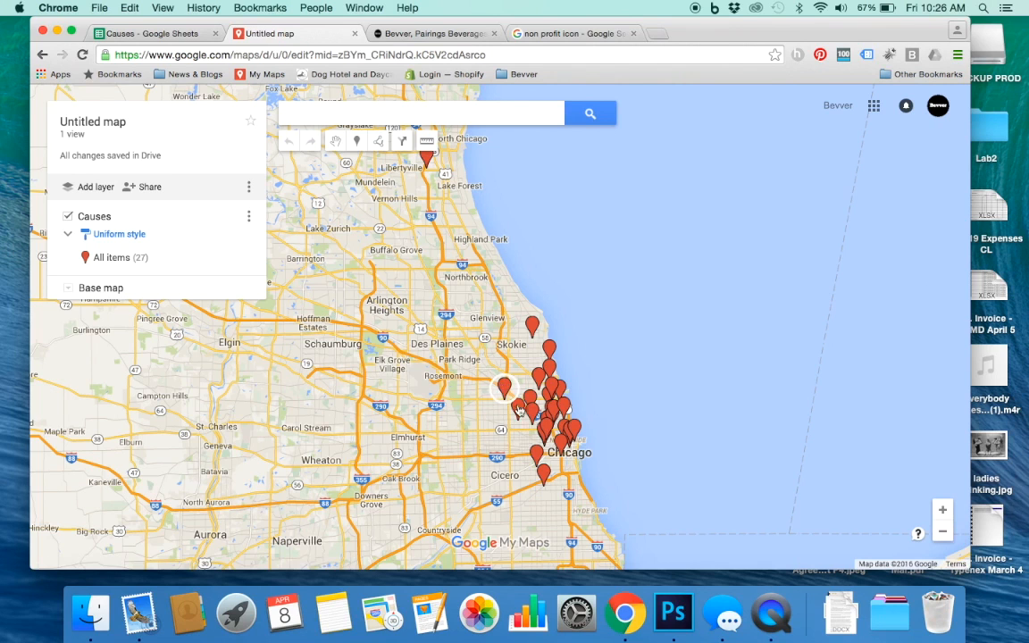
Open the custom icon import for all items in the Causes layer and choose Image URL as the source
{"action": "left_click", "coordinate": [243, 258]}
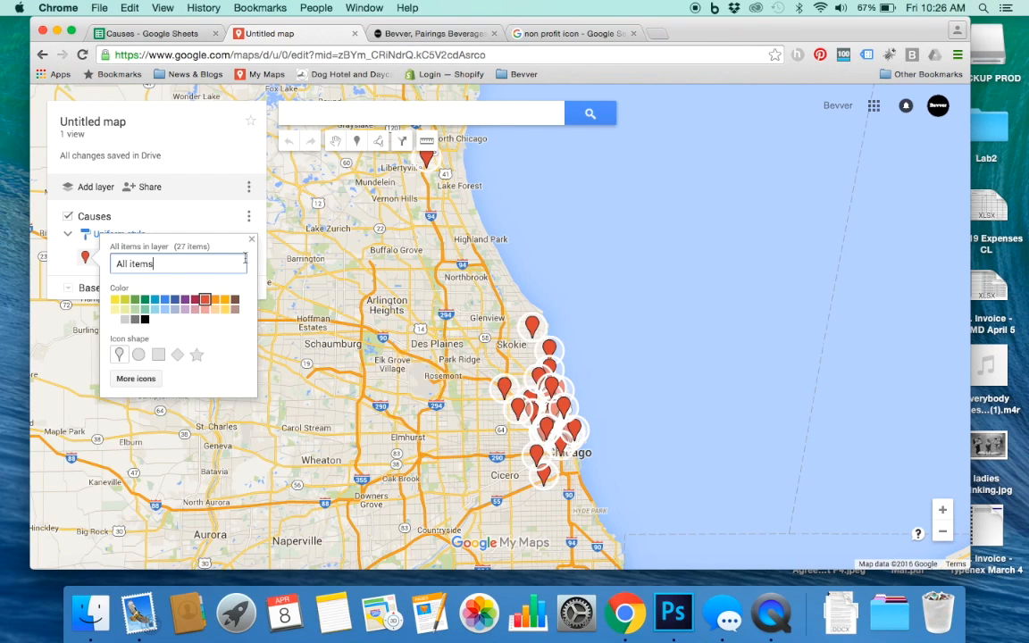
{"action": "left_click", "coordinate": [137, 380]}
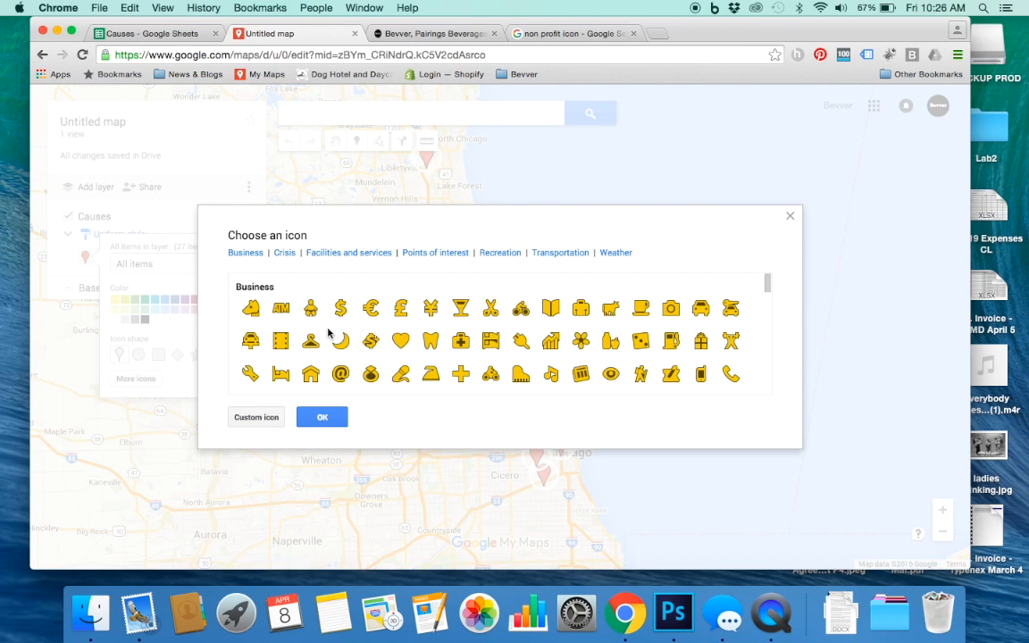
{"action": "scroll", "coordinate": [420, 321], "scroll_direction": "down", "scroll_amount": 2}
{"action": "scroll", "coordinate": [432, 331], "scroll_direction": "down", "scroll_amount": 3}
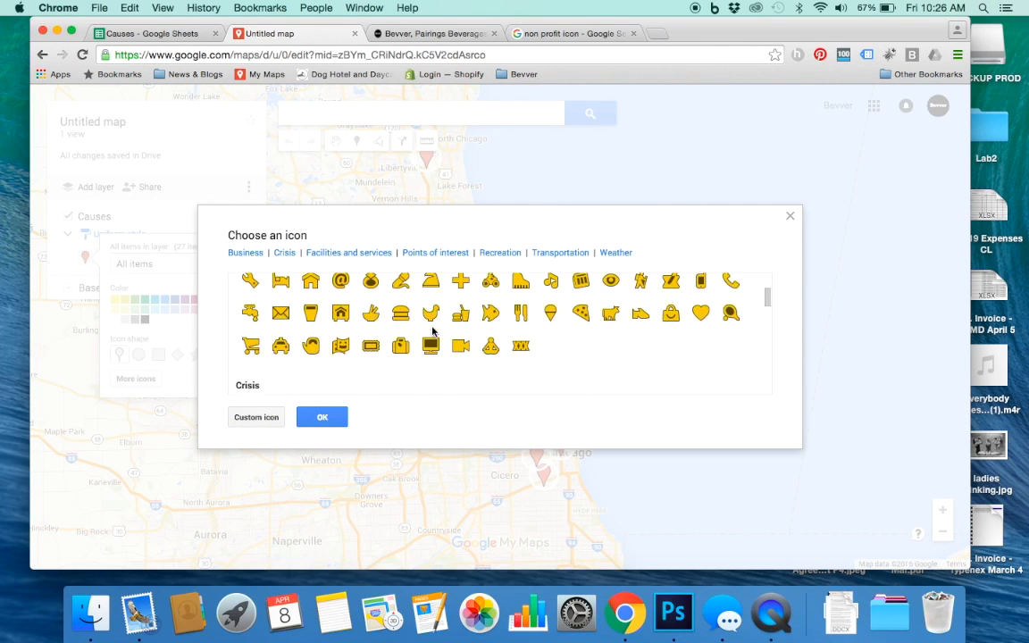
{"action": "left_click", "coordinate": [251, 418]}
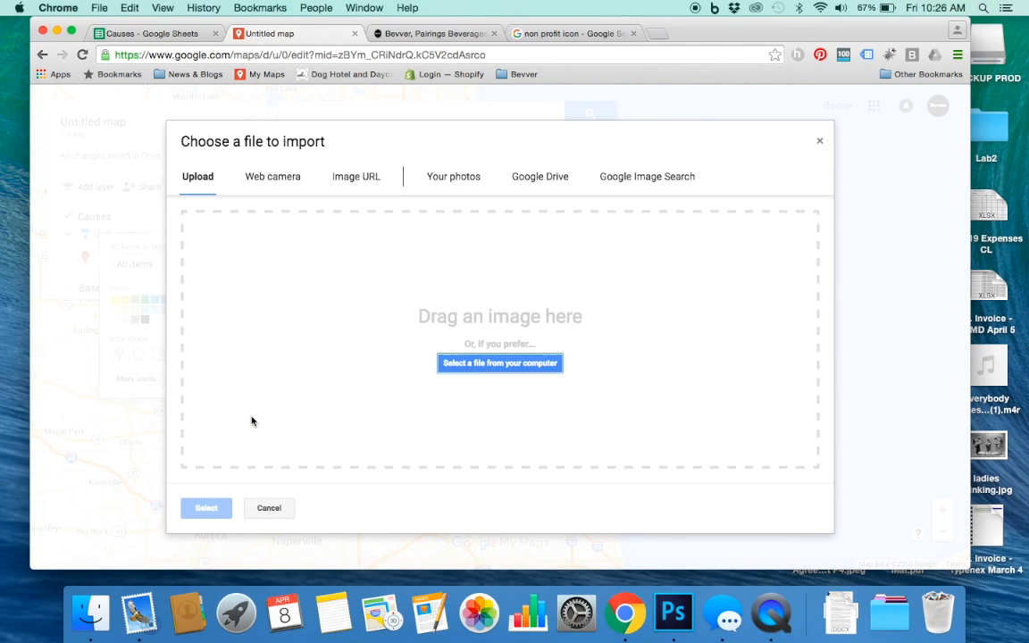
{"action": "left_click", "coordinate": [356, 179]}
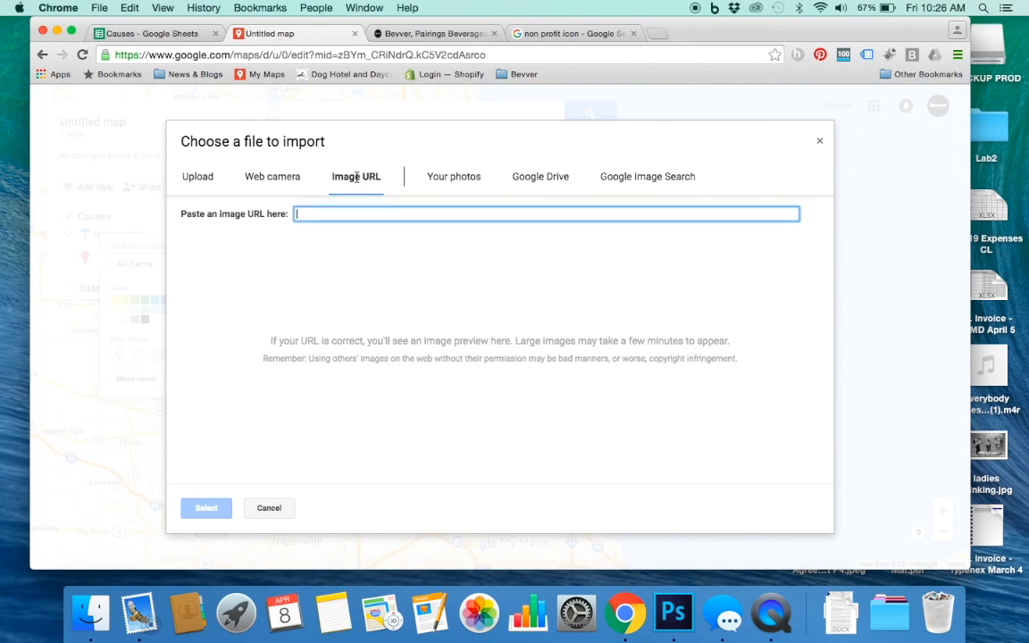
Copy the image address of the Bevver logo on bevver.com and paste it as the custom icon's image URL
{"action": "left_click", "coordinate": [430, 37]}
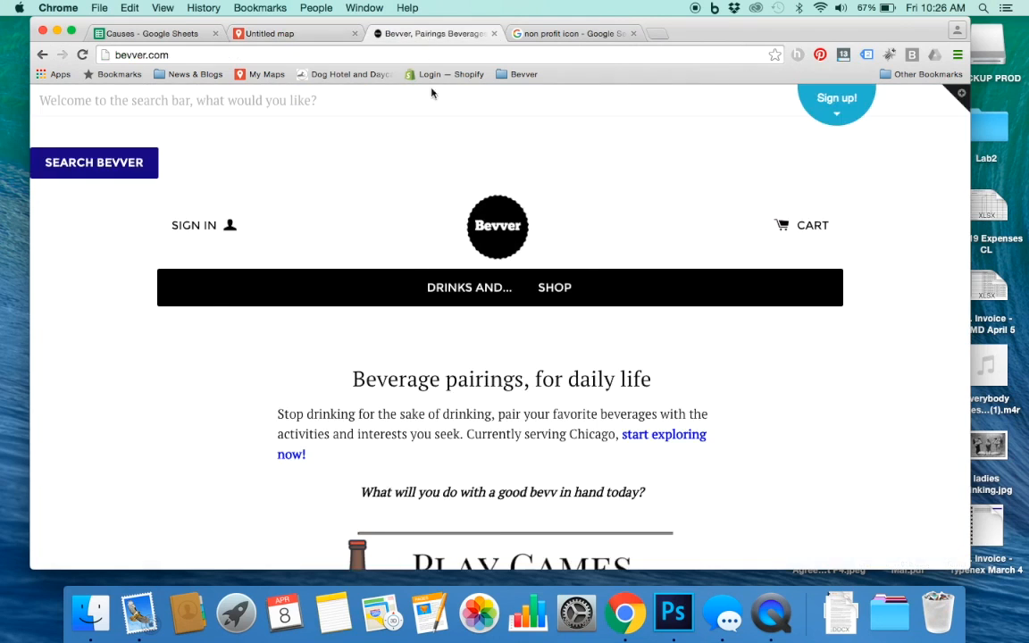
{"action": "right_click", "coordinate": [504, 235]}
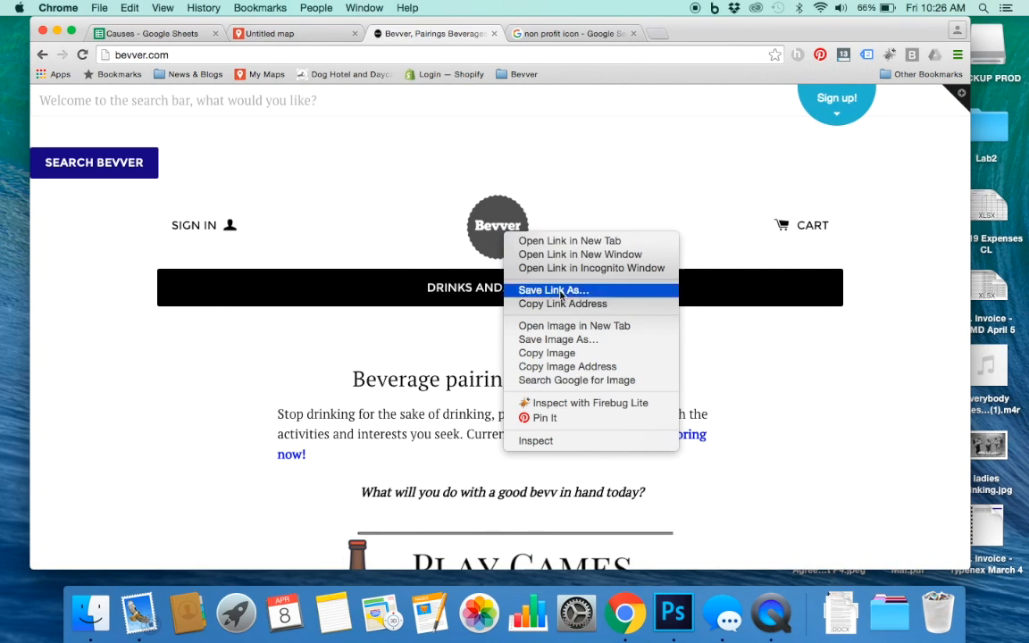
{"action": "left_click", "coordinate": [568, 366]}
{"action": "left_click", "coordinate": [291, 37]}
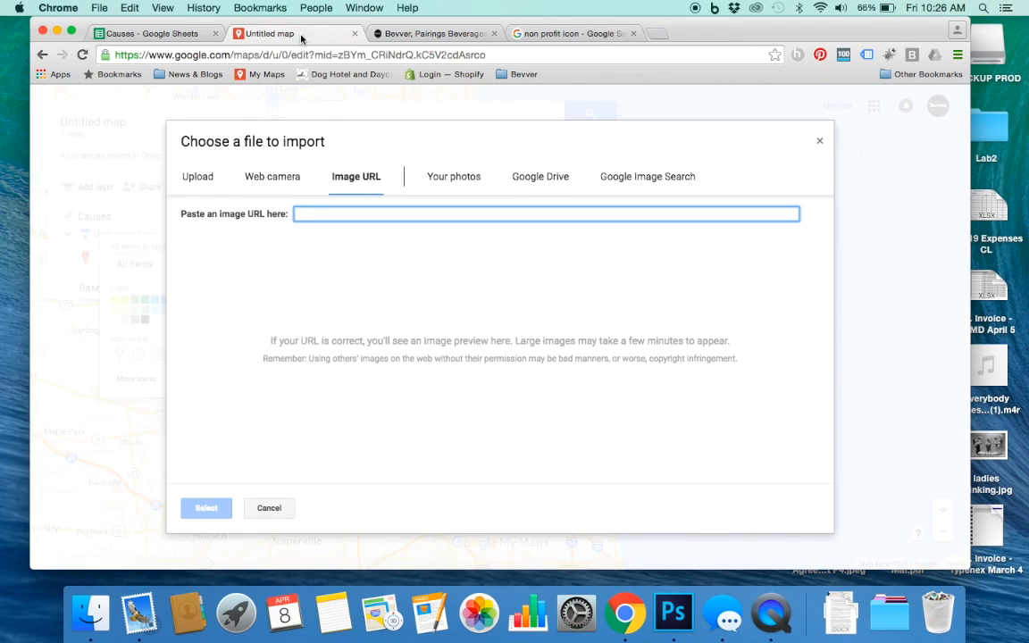
{"action": "key", "text": "super+v"}
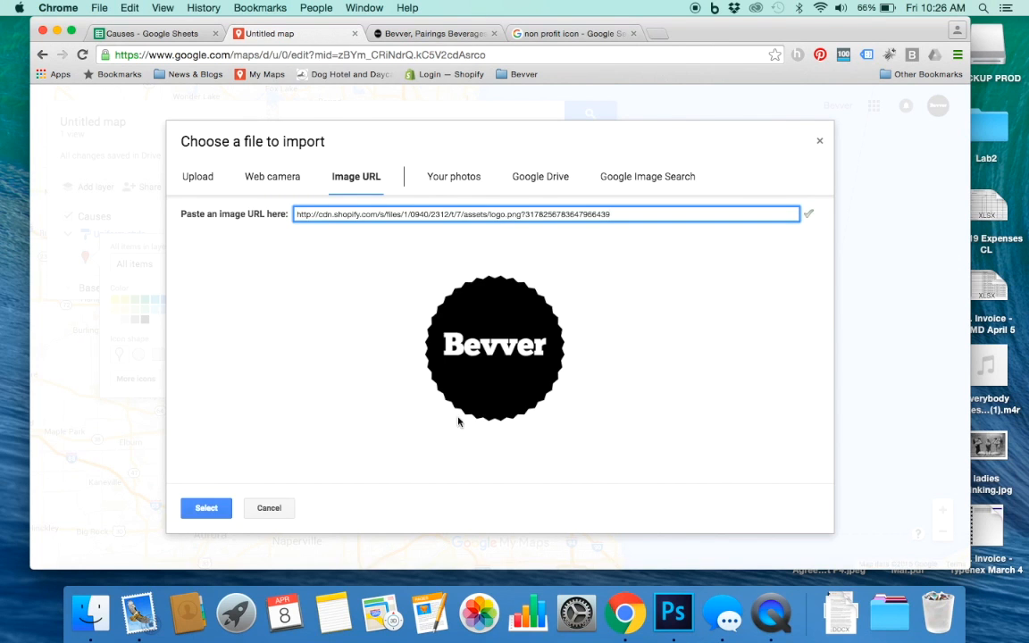
Apply the Bevver logo image as the custom icon for all items in the Causes layer
{"action": "left_click", "coordinate": [205, 507]}
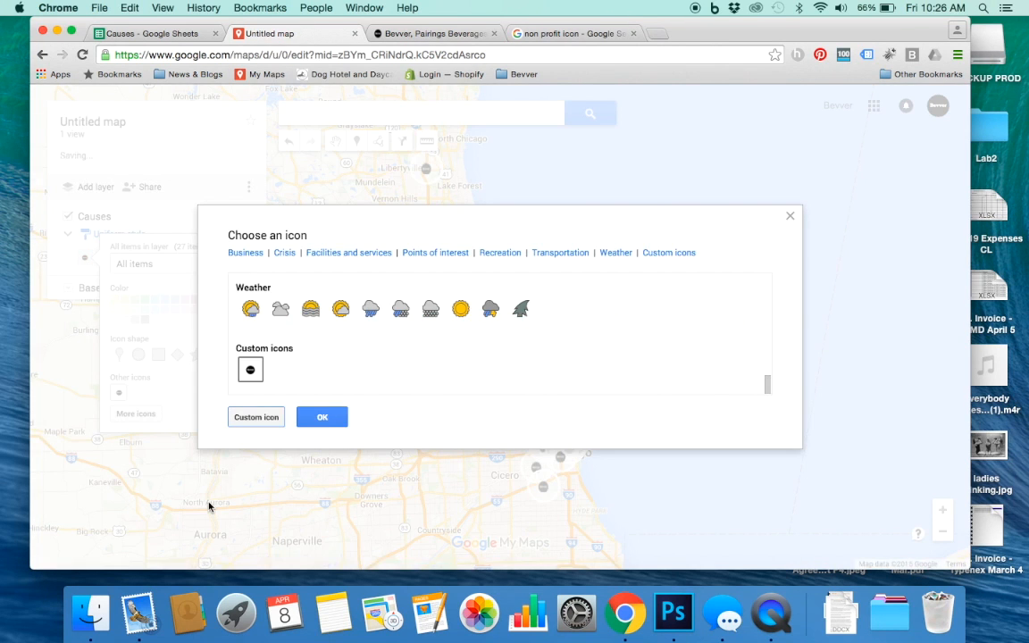
{"action": "left_click", "coordinate": [322, 417]}
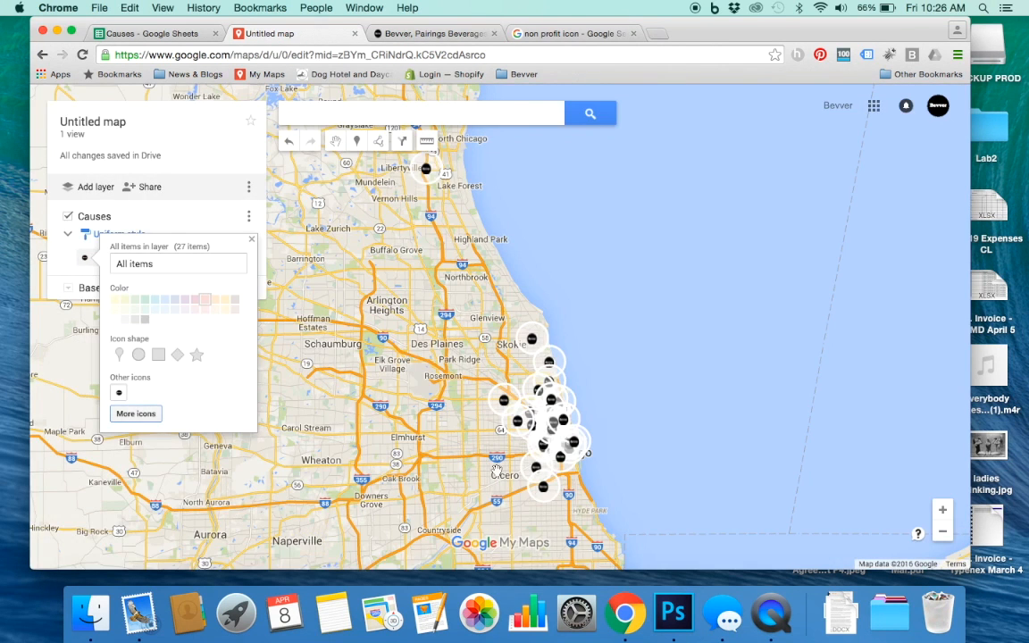
{"action": "left_click", "coordinate": [447, 424]}
{"action": "scroll", "coordinate": [502, 329], "scroll_direction": "up", "scroll_amount": 2}
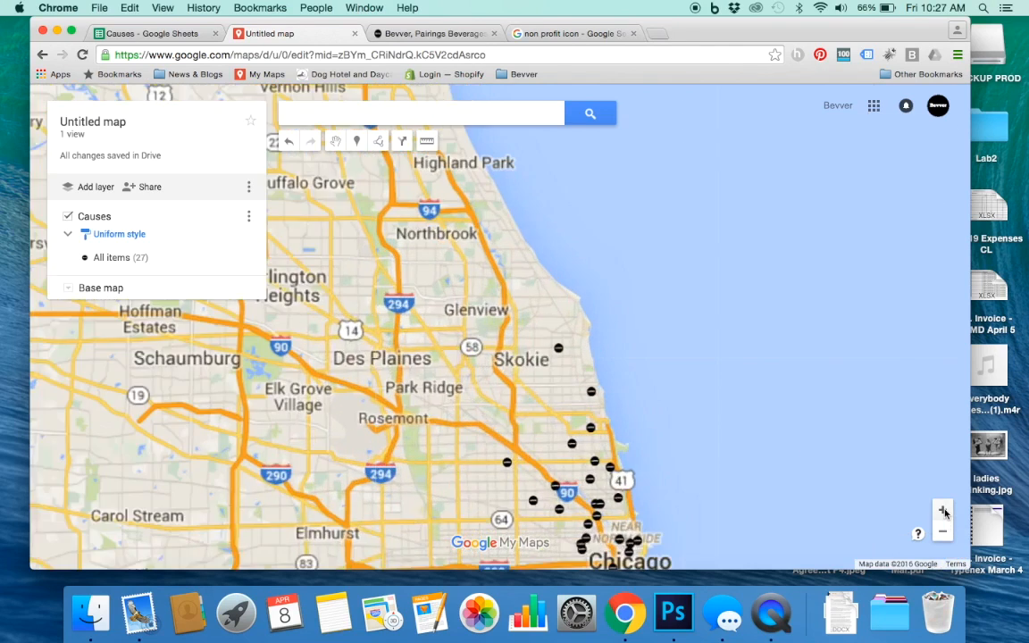
{"action": "left_click_drag", "start_coordinate": [496, 360], "coordinate": [429, 236]}
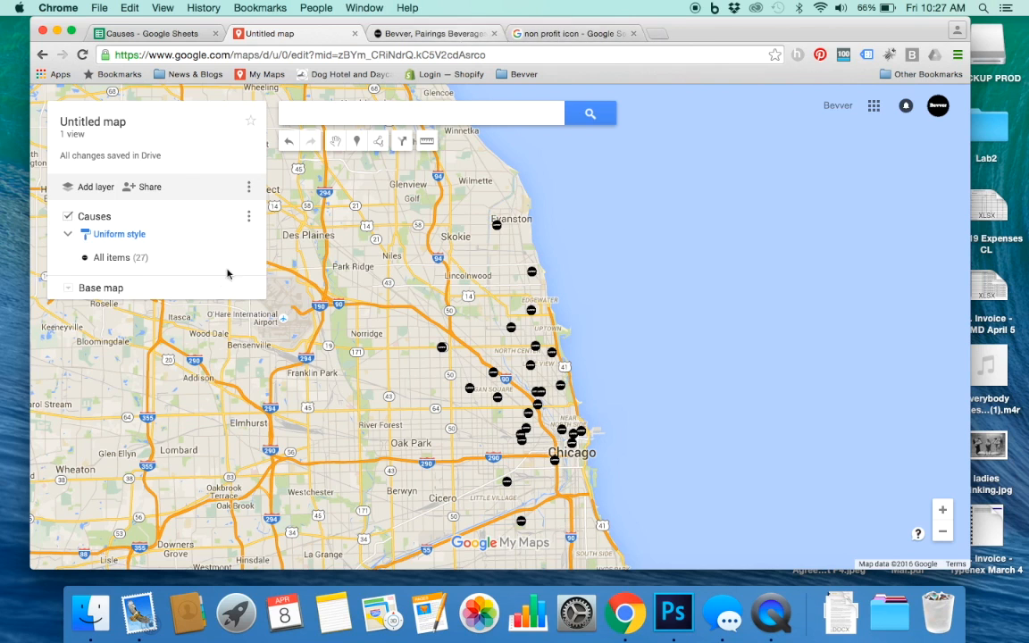
Copy the image address of the circled heart icon in the non profit icon image results and return to the map
{"action": "left_click", "coordinate": [515, 34]}
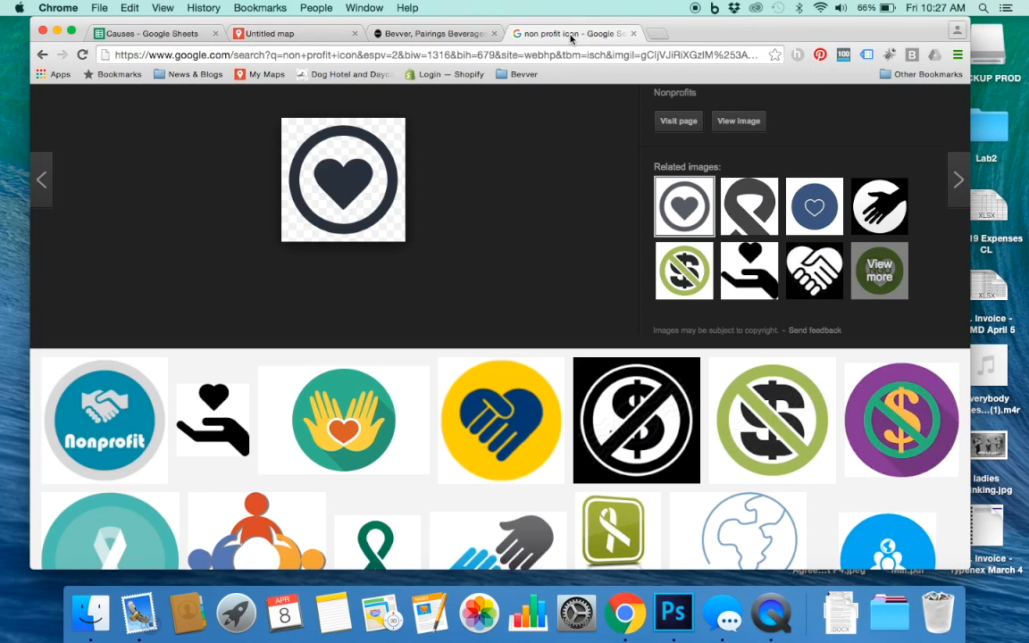
{"action": "right_click", "coordinate": [351, 181]}
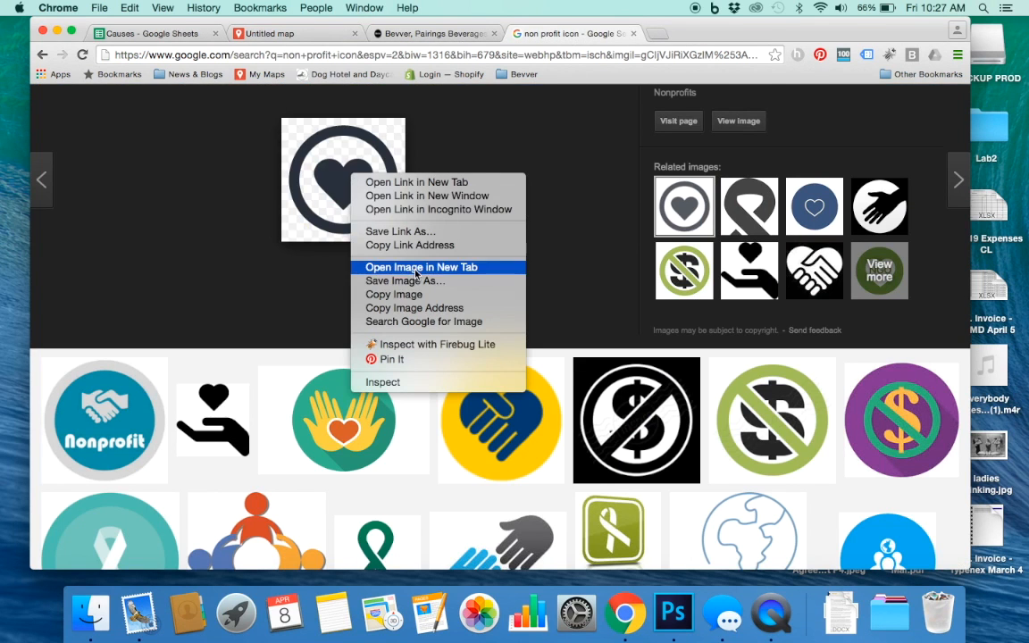
{"action": "left_click", "coordinate": [429, 307]}
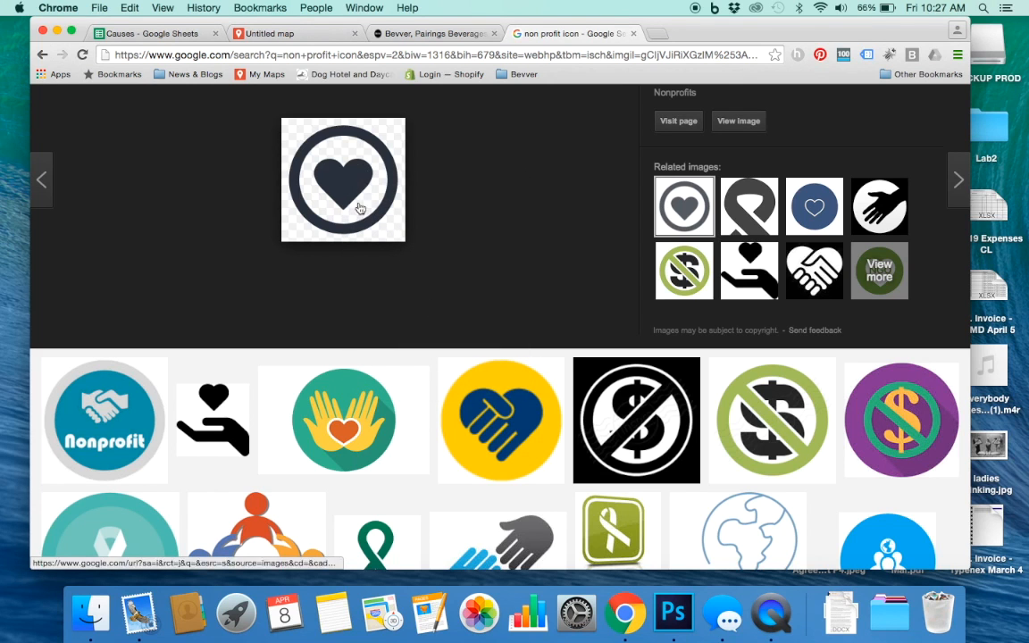
{"action": "left_click", "coordinate": [286, 34]}
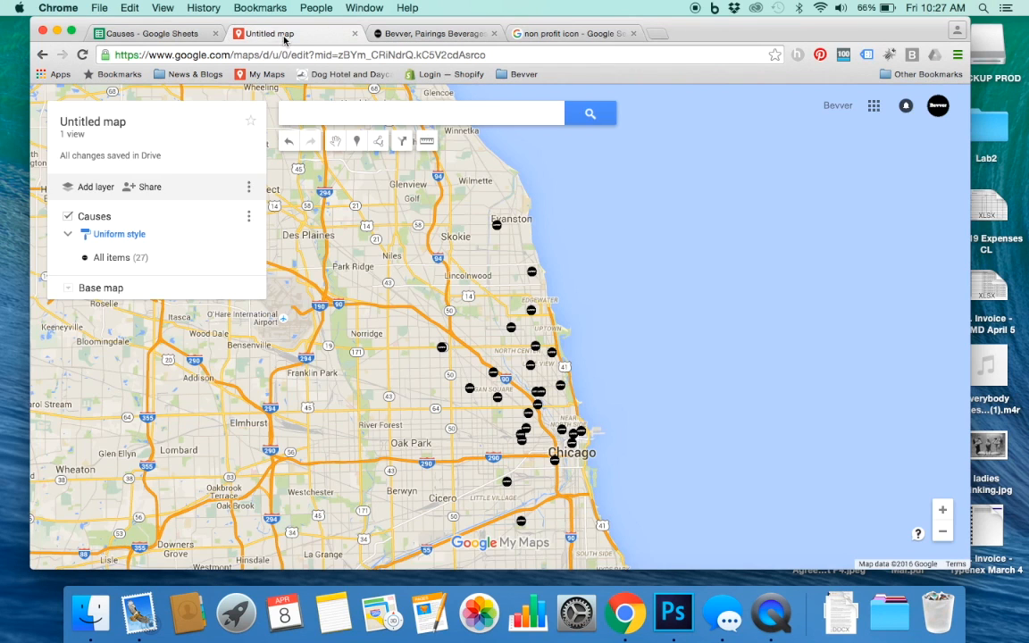
Import the copied circled heart image by URL and apply it as the custom icon for all items in the Causes layer
{"action": "left_click", "coordinate": [243, 257]}
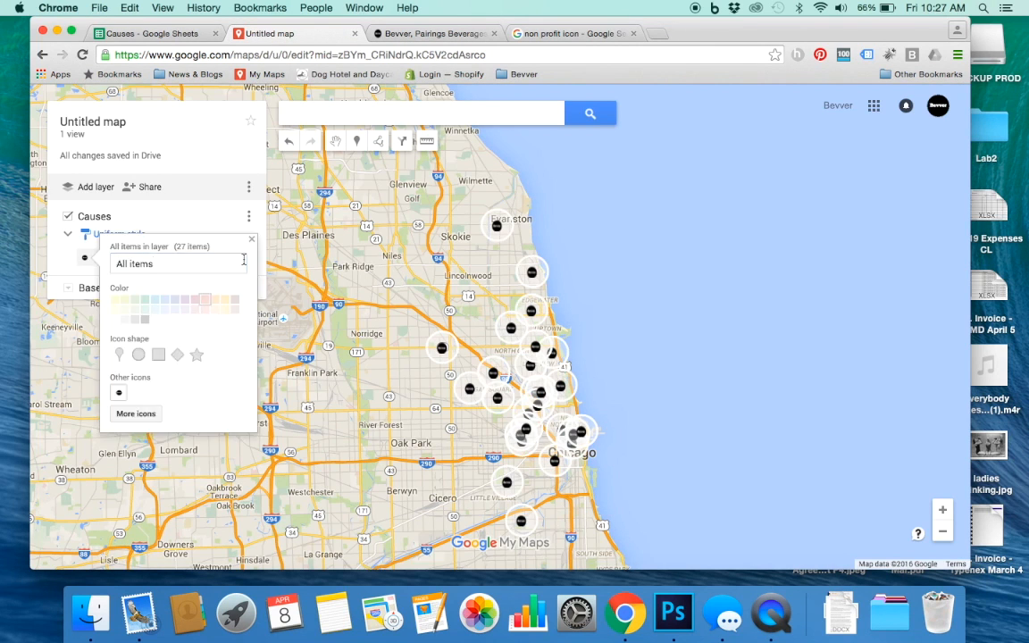
{"action": "left_click", "coordinate": [136, 413]}
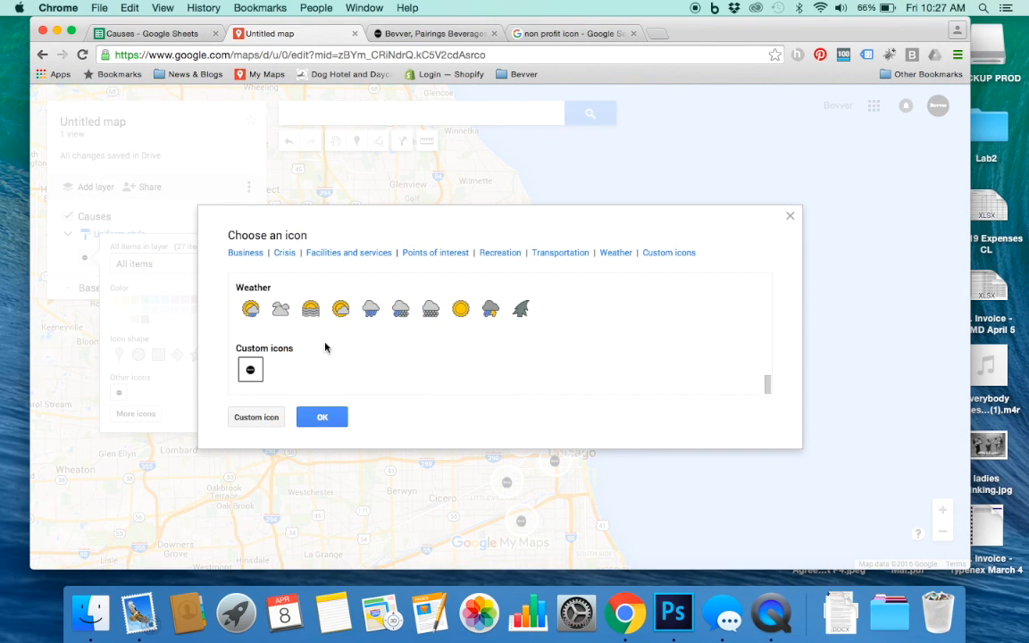
{"action": "left_click", "coordinate": [257, 417]}
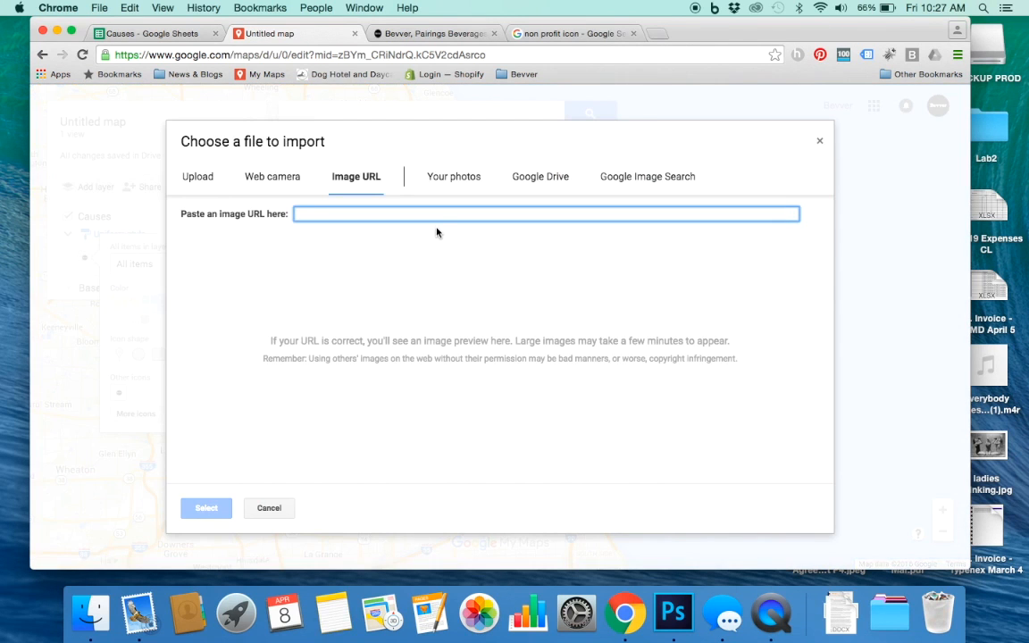
{"action": "key", "text": "cmd+v"}
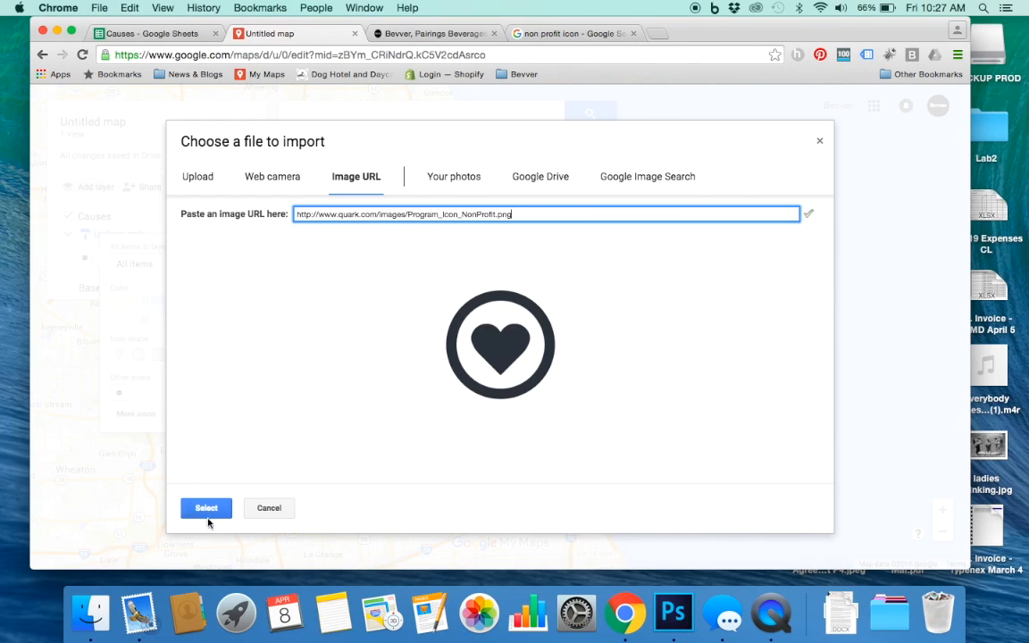
{"action": "left_click", "coordinate": [206, 509]}
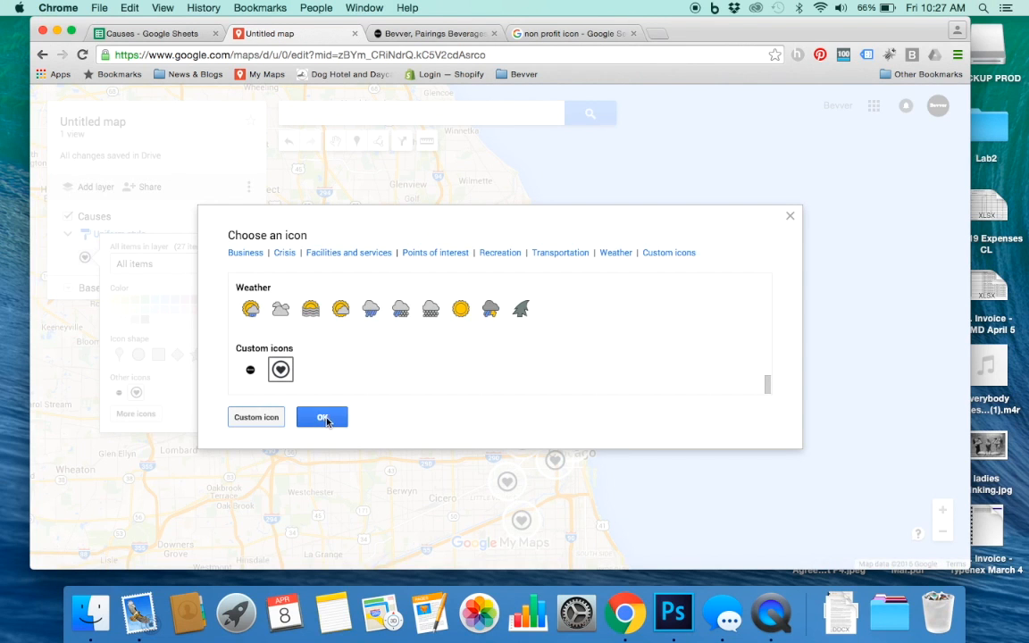
{"action": "left_click", "coordinate": [317, 418]}
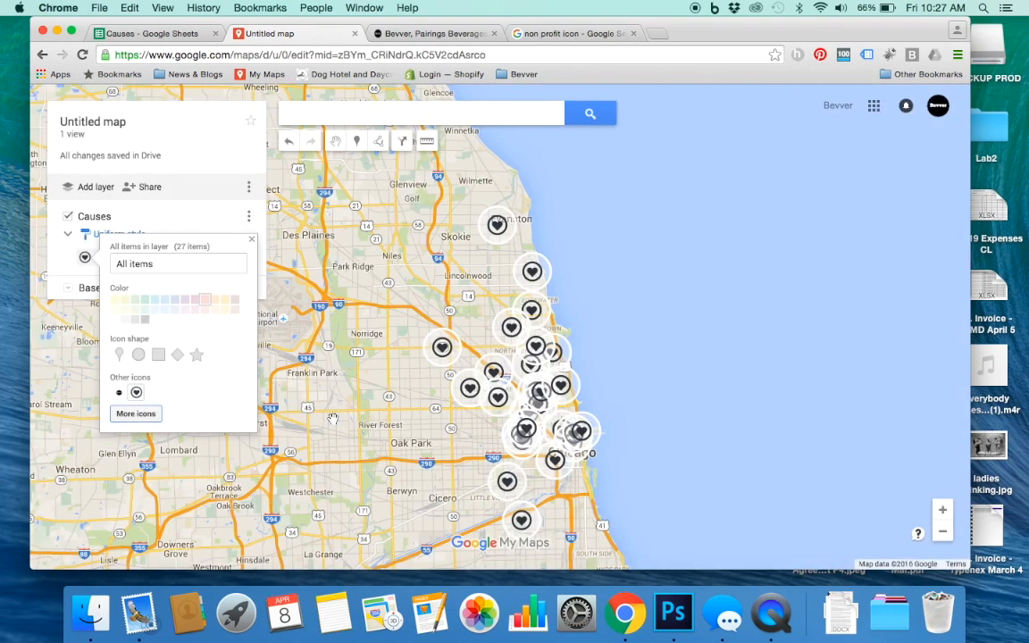
{"action": "left_click", "coordinate": [365, 341]}
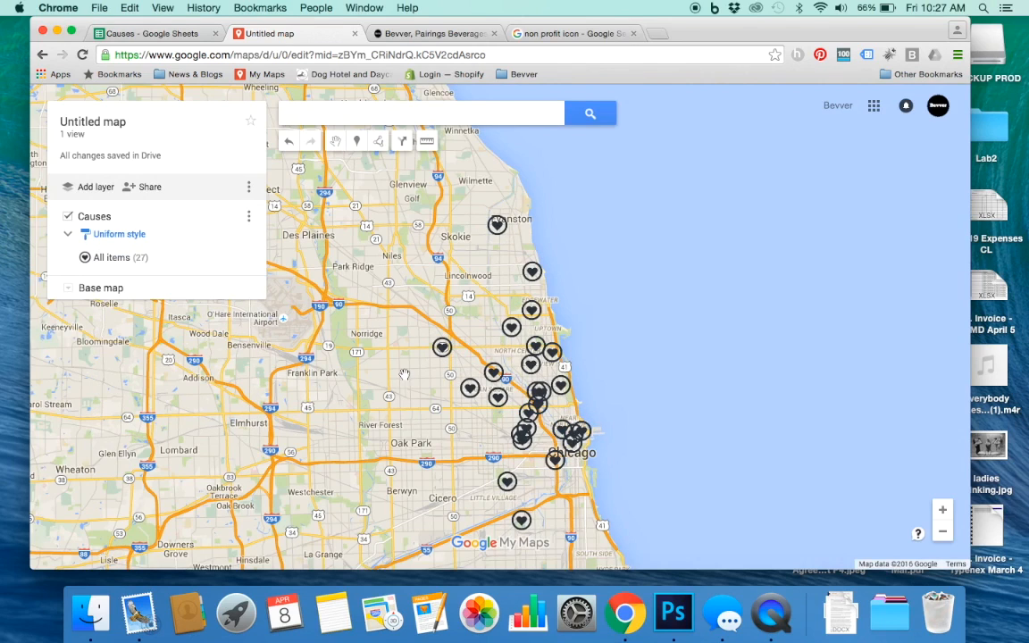
Examine the details shown for The Book Cellar's marker north of downtown Chicago and close its info card
{"action": "scroll", "coordinate": [500, 328], "scroll_direction": "up", "scroll_amount": 2}
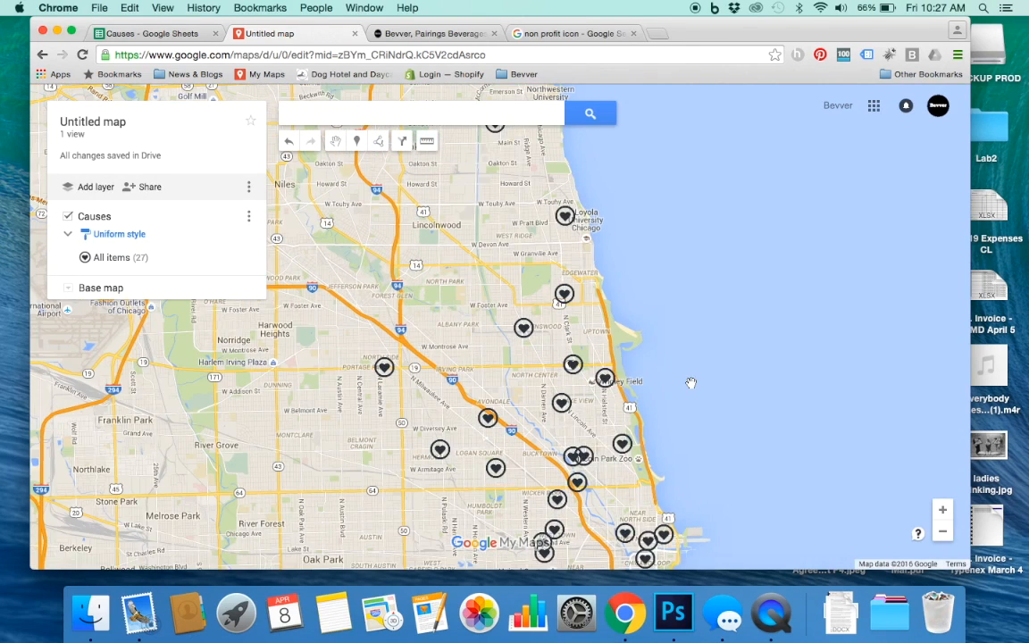
{"action": "left_click_drag", "start_coordinate": [503, 398], "coordinate": [432, 262]}
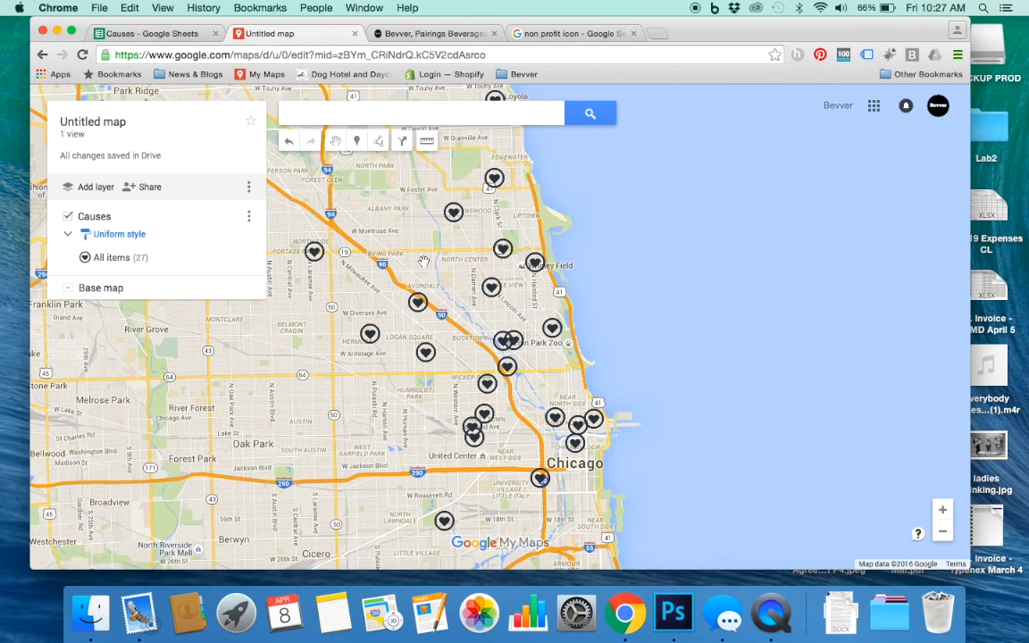
{"action": "left_click", "coordinate": [454, 213]}
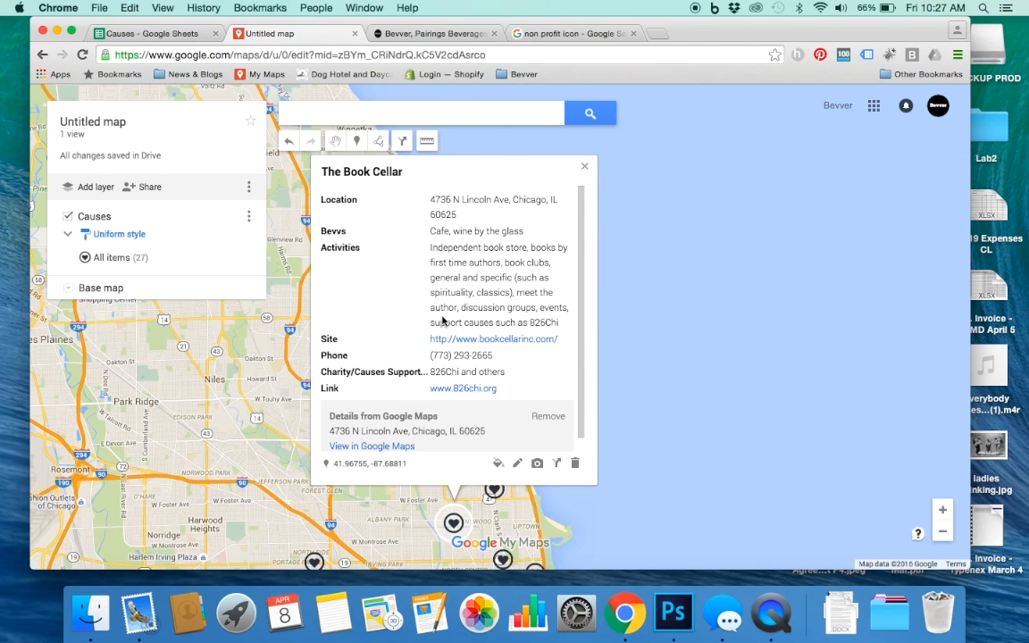
{"action": "scroll", "coordinate": [443, 320], "scroll_direction": "down", "scroll_amount": 1}
{"action": "scroll", "coordinate": [442, 320], "scroll_direction": "up", "scroll_amount": 1}
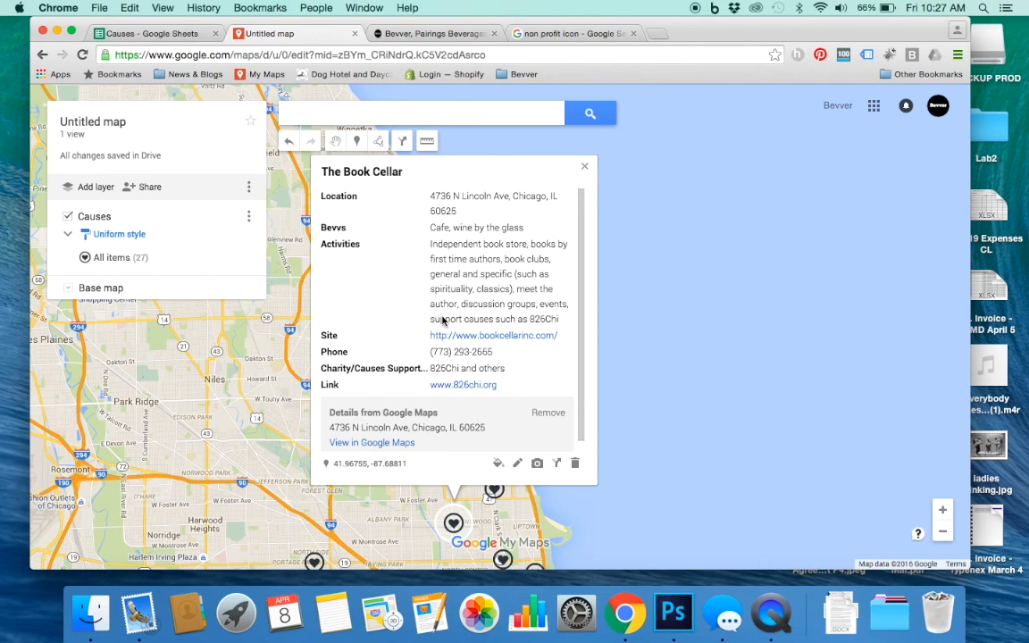
{"action": "scroll", "coordinate": [442, 320], "scroll_direction": "down", "scroll_amount": 1}
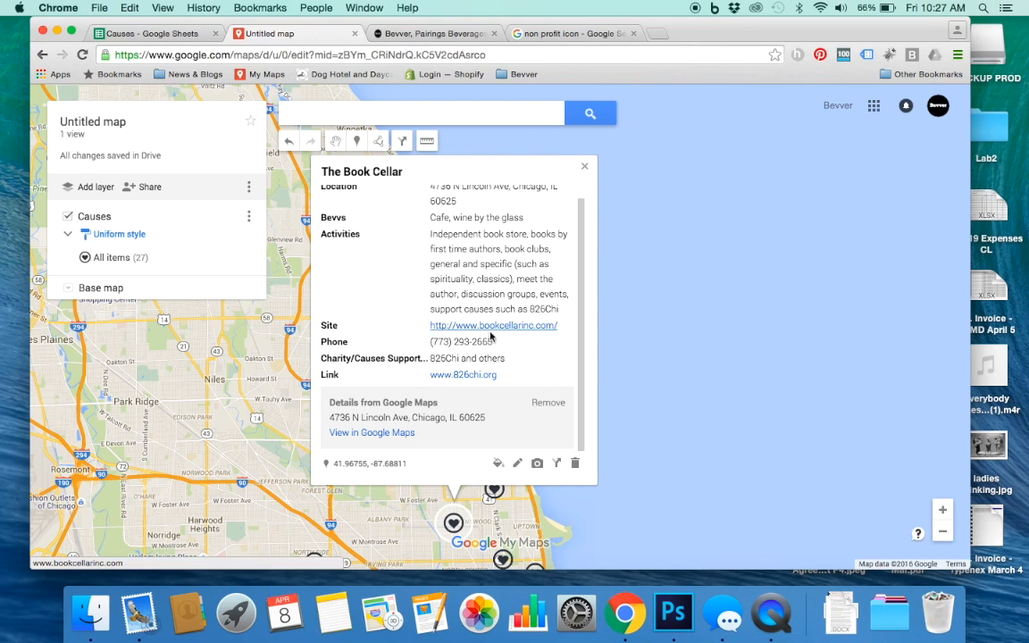
{"action": "scroll", "coordinate": [506, 317], "scroll_direction": "up", "scroll_amount": 1}
{"action": "left_click", "coordinate": [584, 166]}
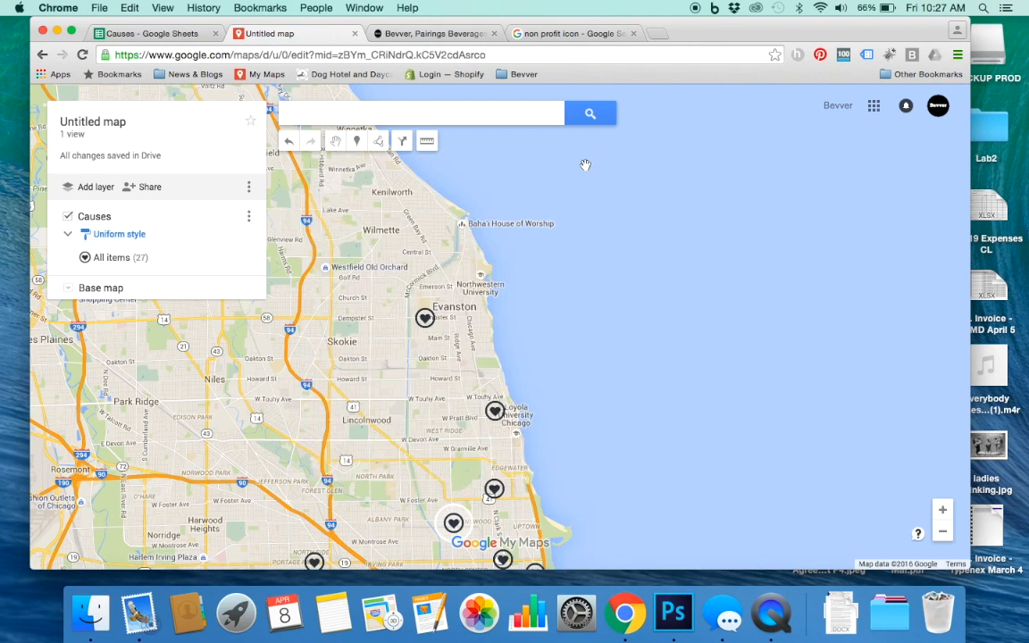
Change the map title to "Drink for a Cause in Chicago"
{"action": "left_click", "coordinate": [111, 124]}
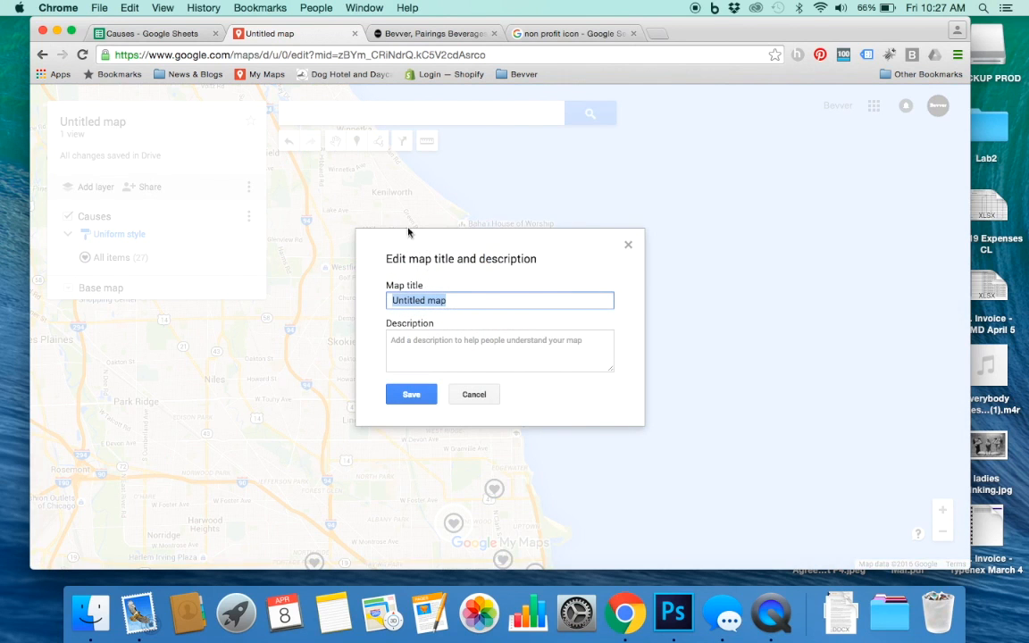
{"action": "type", "text": "Drink for a Cause in Chicago"}
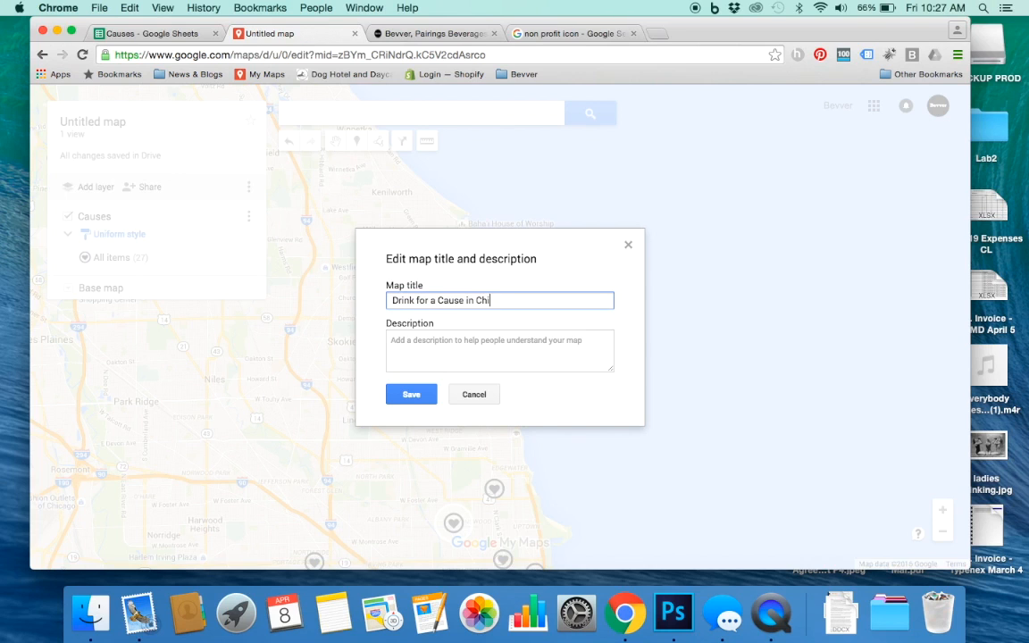
Add and save the map description "Find bars, coffee shops, and other venues to drink for charity and other causes. See more at Bevver.com!"
{"action": "left_click", "coordinate": [458, 340]}
{"action": "type", "text": "Fin"}
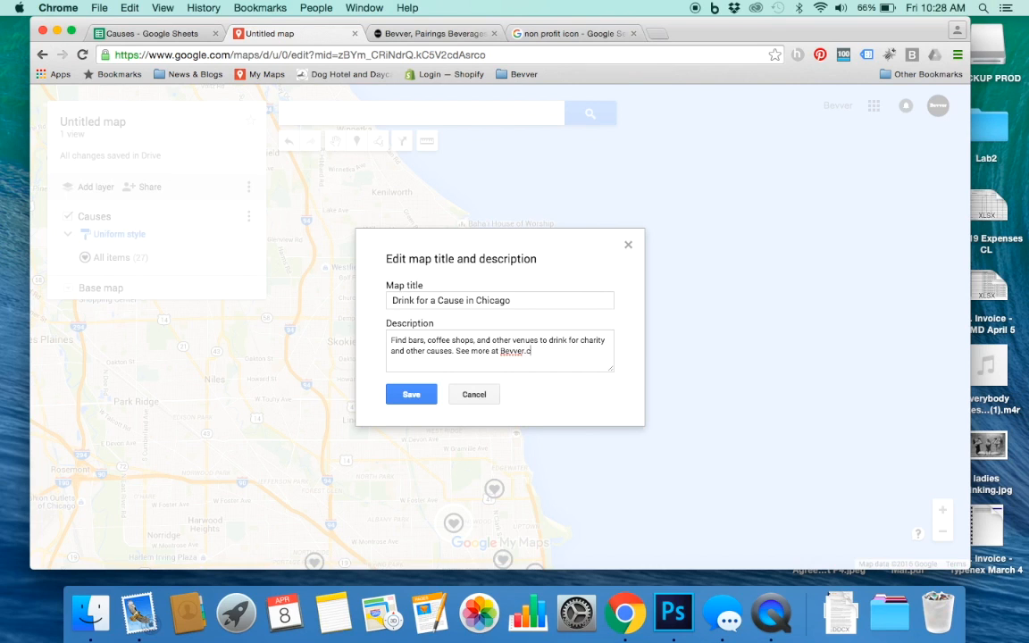
{"action": "key", "text": "BackSpace"}
{"action": "key", "text": "BackSpace"}
{"action": "key", "text": "BackSpace"}
{"action": "left_click", "coordinate": [427, 388]}
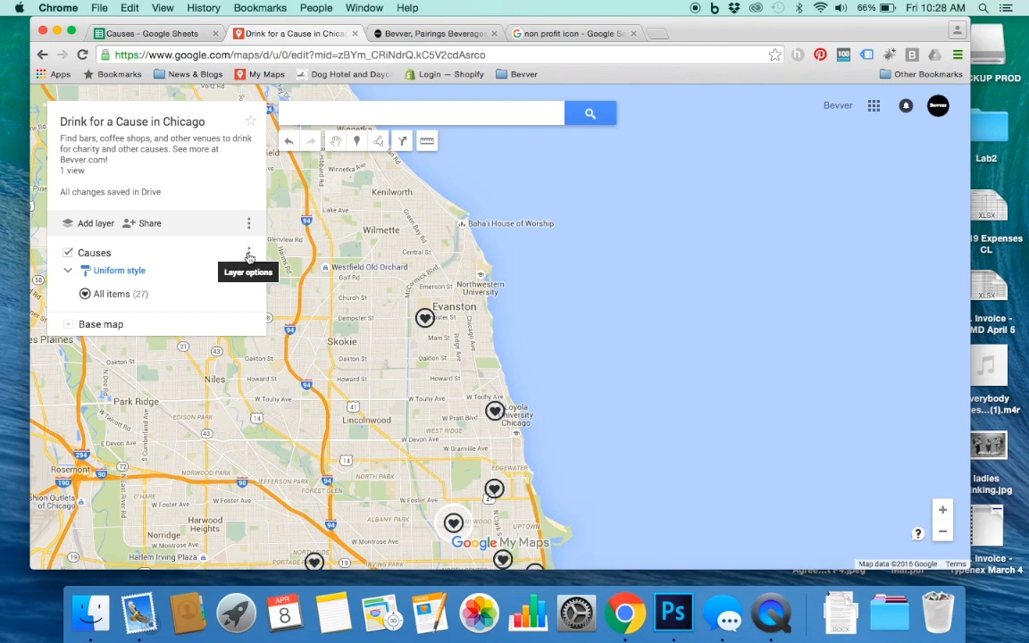
Set the map's link sharing to "On - Public on the web" with view access for anyone and save the sharing settings
{"action": "left_click", "coordinate": [249, 224]}
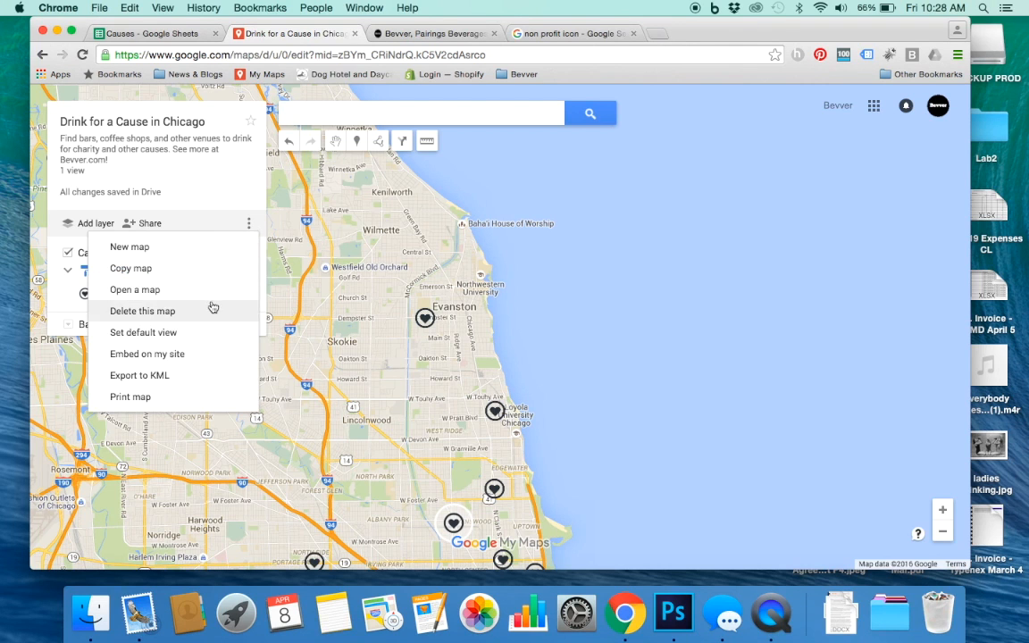
{"action": "left_click", "coordinate": [149, 229]}
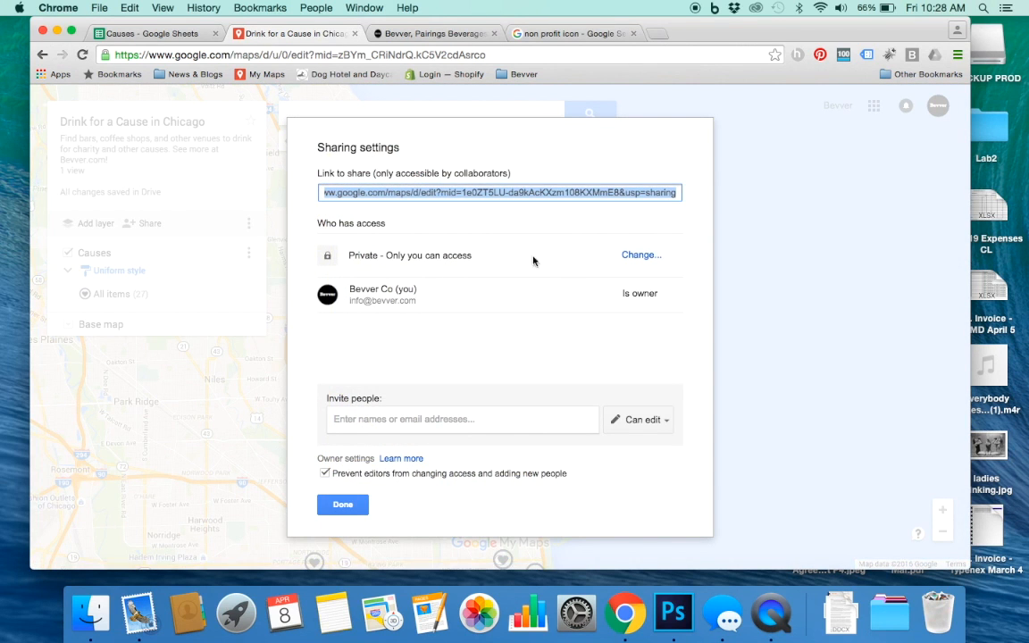
{"action": "left_click", "coordinate": [640, 256]}
{"action": "left_click", "coordinate": [453, 233]}
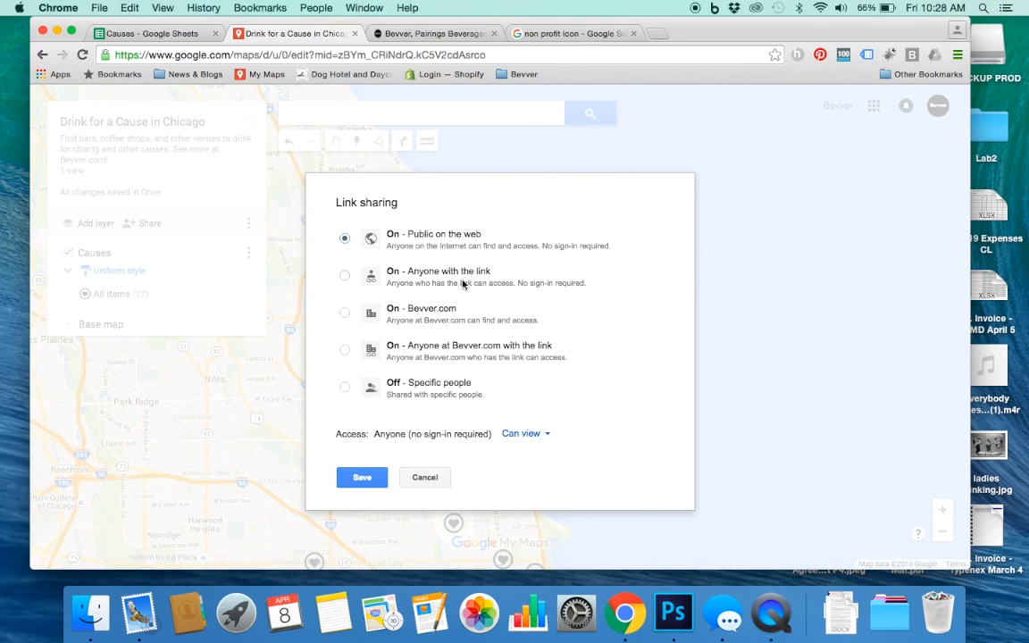
{"action": "left_click", "coordinate": [361, 479]}
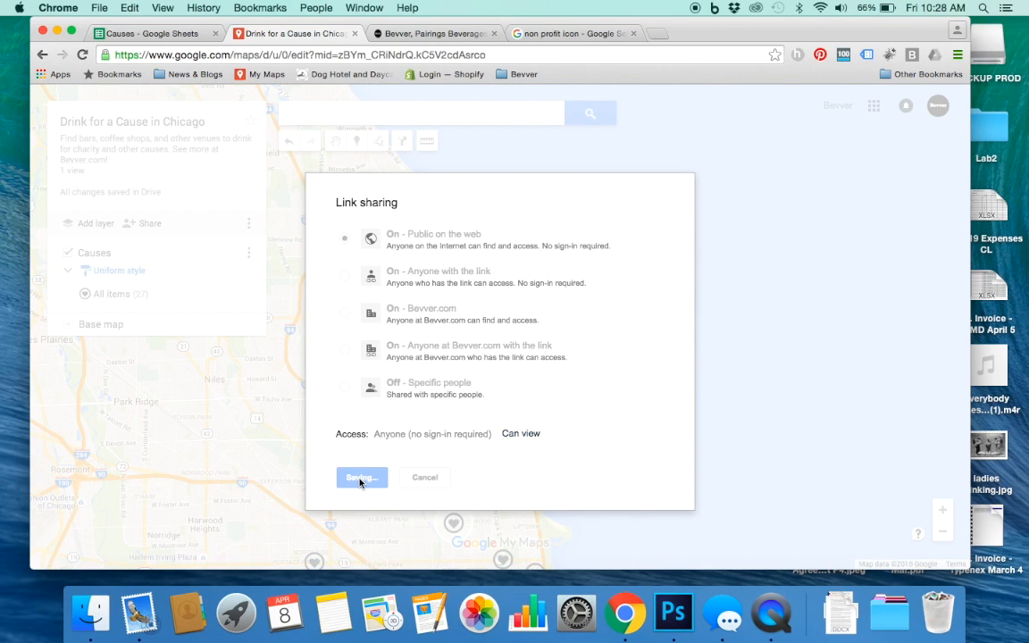
{"action": "left_click", "coordinate": [342, 505]}
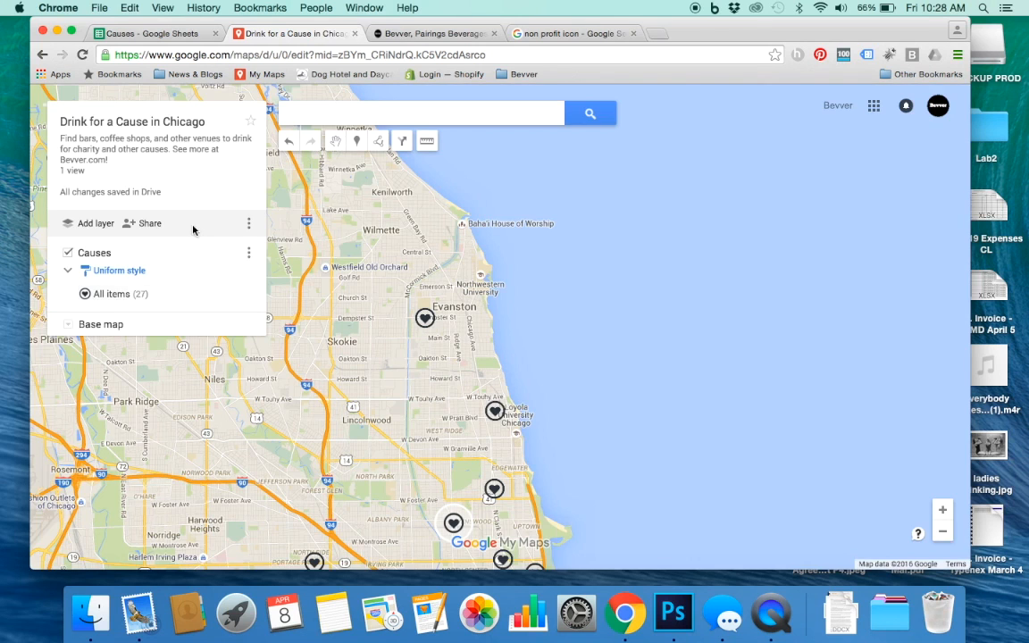
View the map's HTML embed code, and review its sharing link and access settings
{"action": "left_click", "coordinate": [249, 225]}
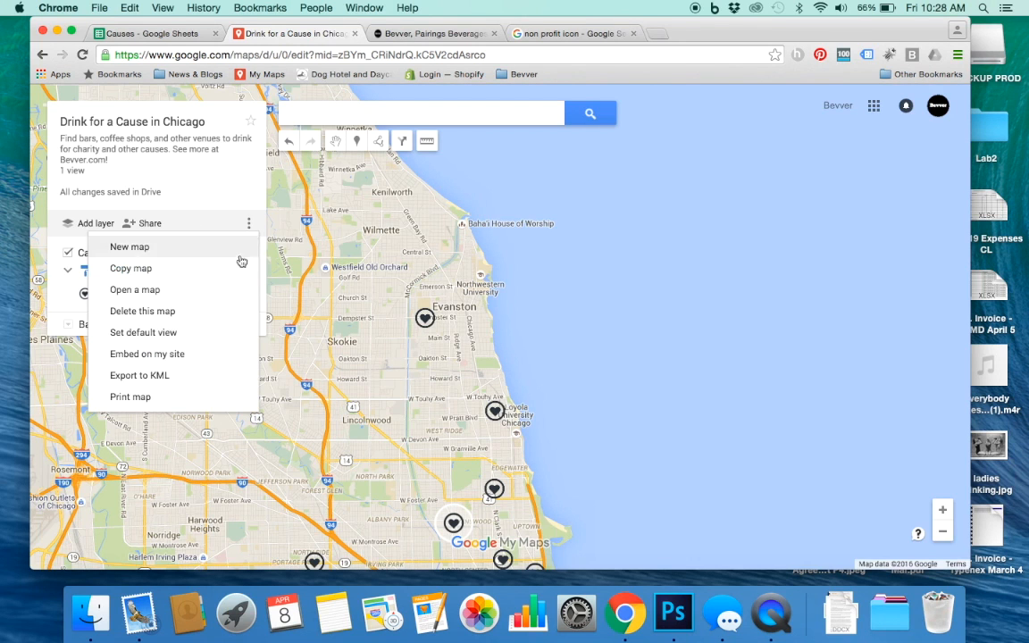
{"action": "left_click", "coordinate": [184, 360]}
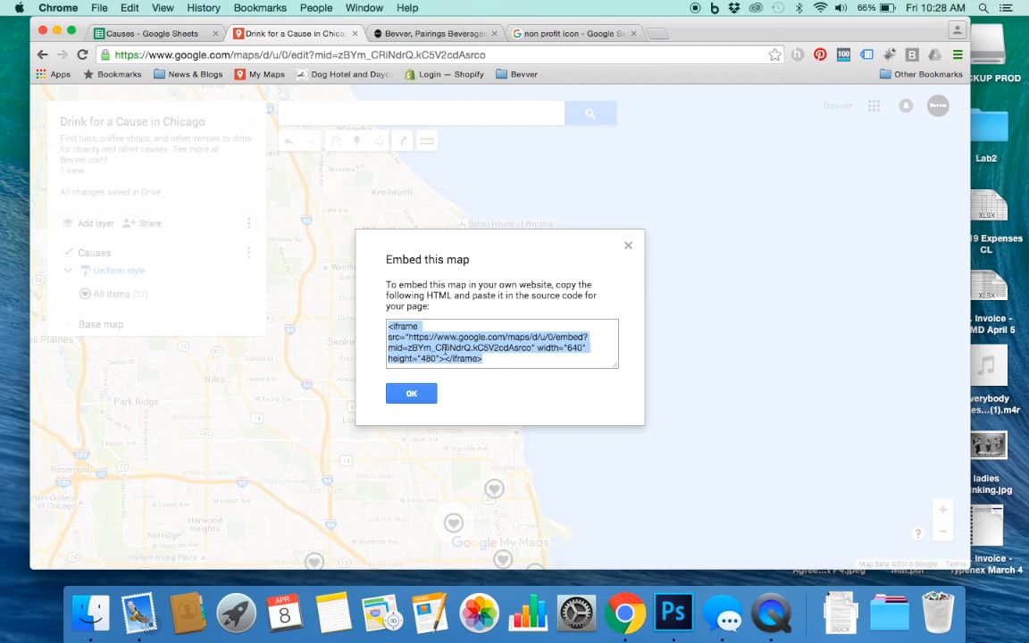
{"action": "left_click", "coordinate": [628, 245]}
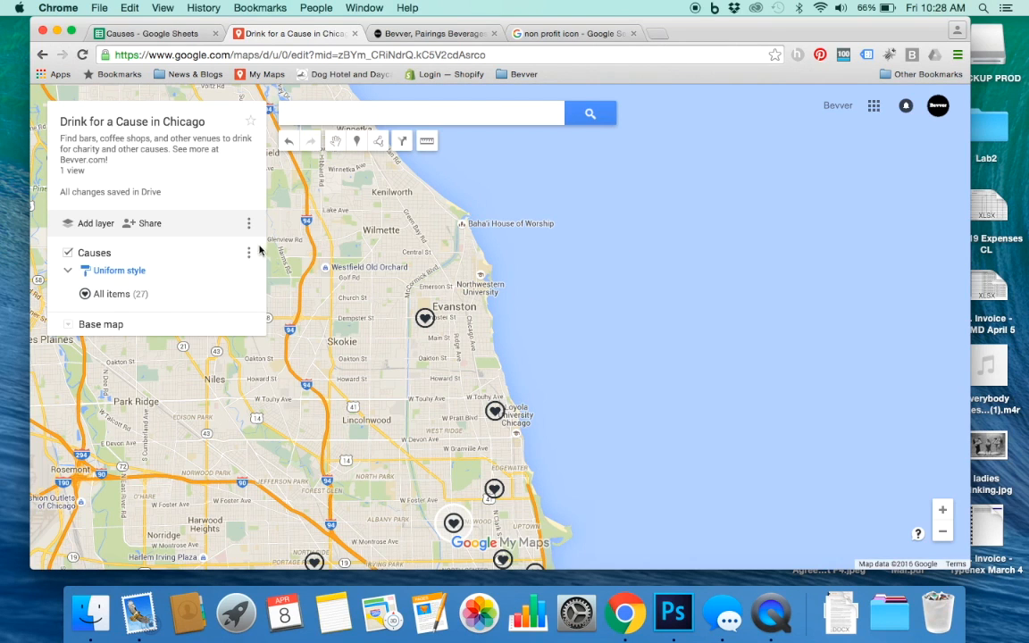
{"action": "left_click", "coordinate": [148, 224]}
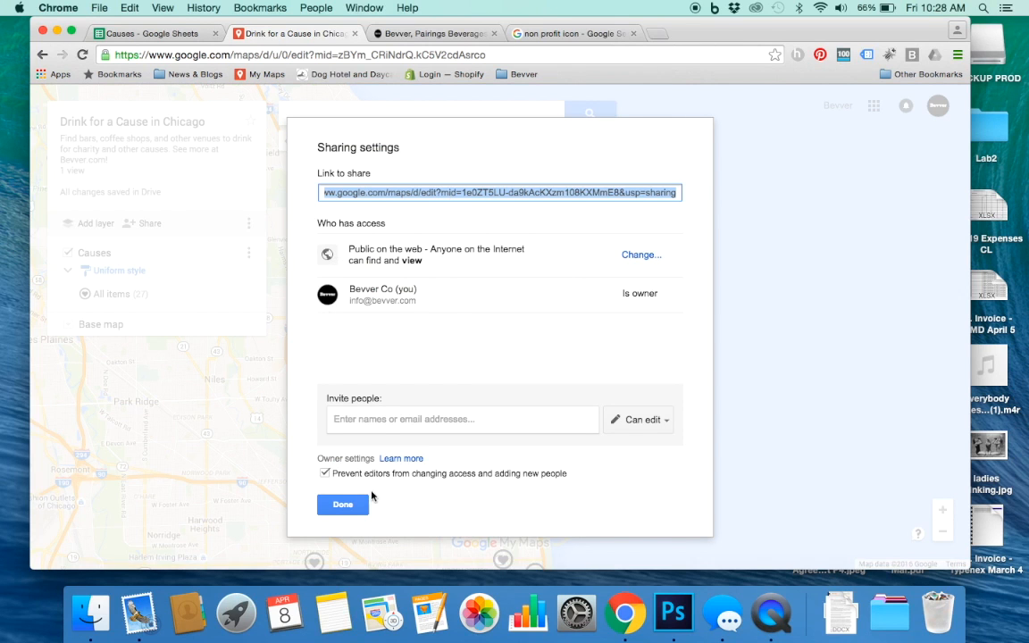
{"action": "left_click", "coordinate": [340, 504]}
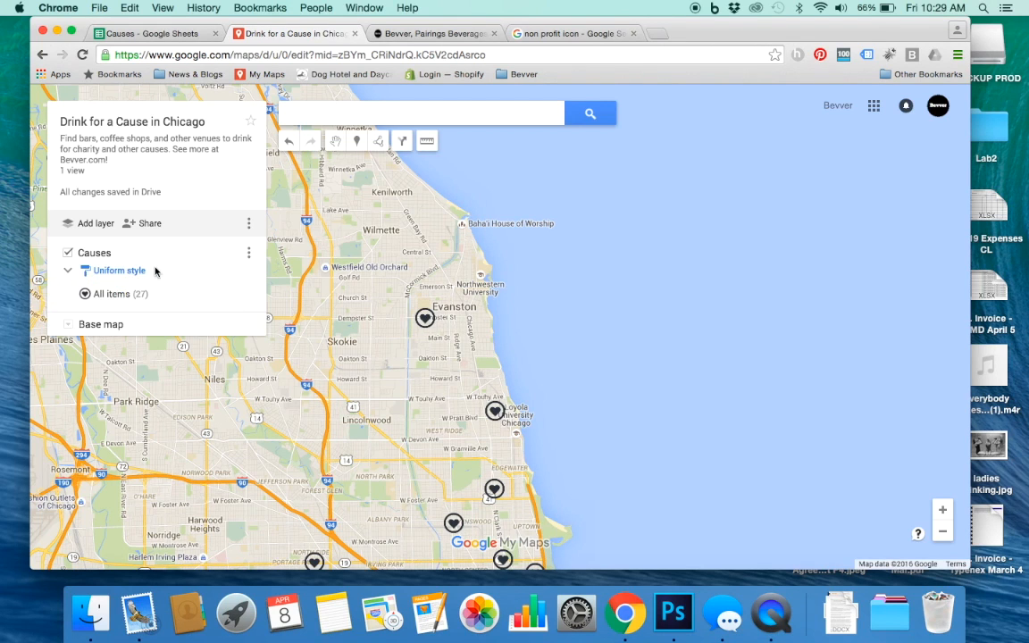
Open the Causes layer's data table and review the first venue's columns from Name through Link and back
{"action": "left_click", "coordinate": [248, 255]}
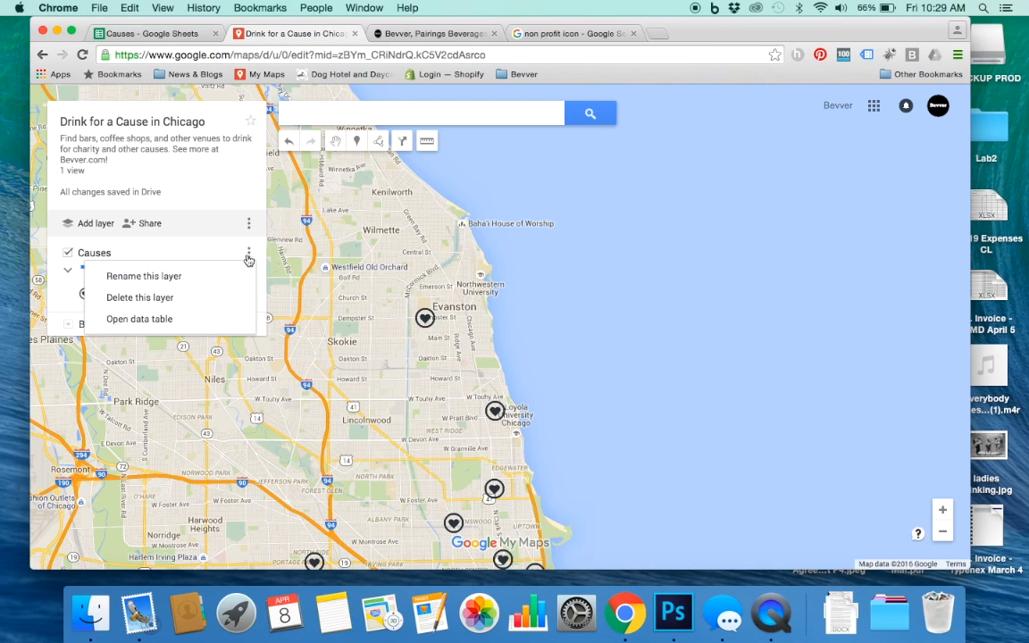
{"action": "left_click", "coordinate": [146, 323]}
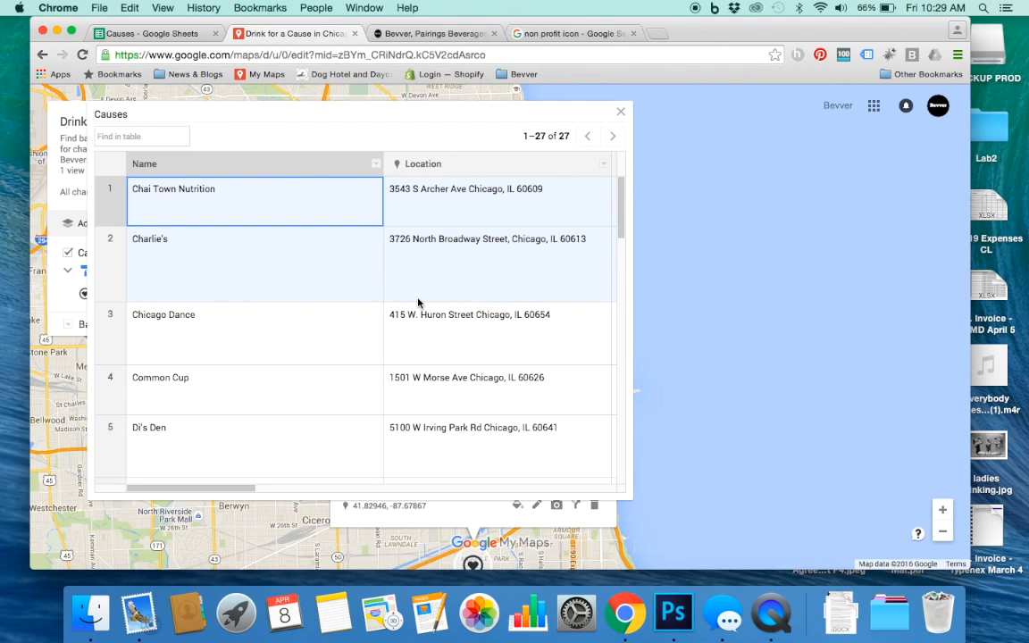
{"action": "key", "text": "Right"}
{"action": "key", "text": "Right"}
{"action": "key", "text": "Right"}
{"action": "key", "text": "Right"}
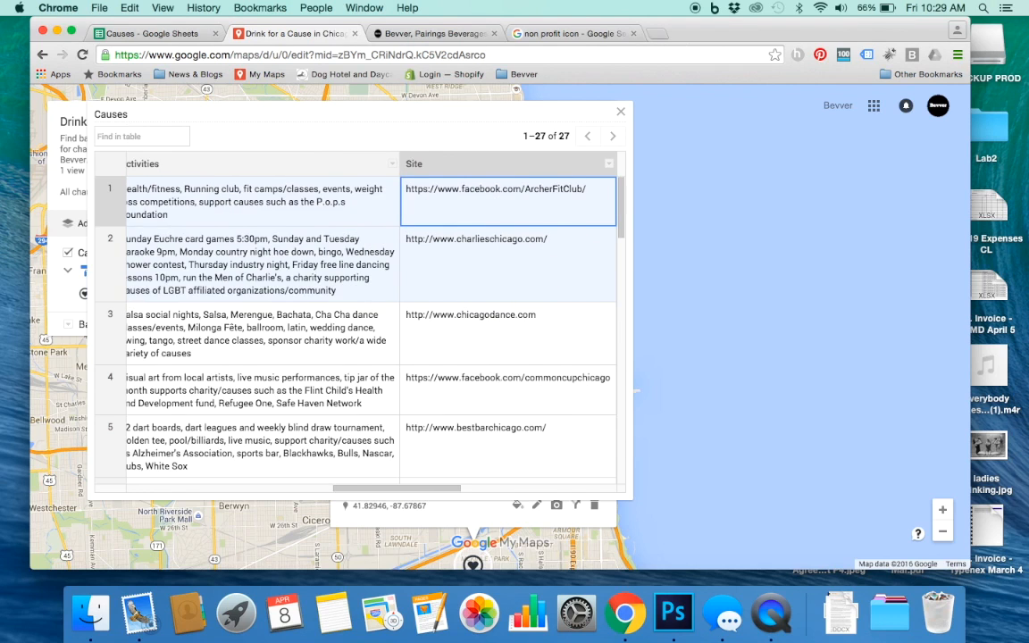
{"action": "key", "text": "Right"}
{"action": "key", "text": "Right"}
{"action": "key", "text": "Right"}
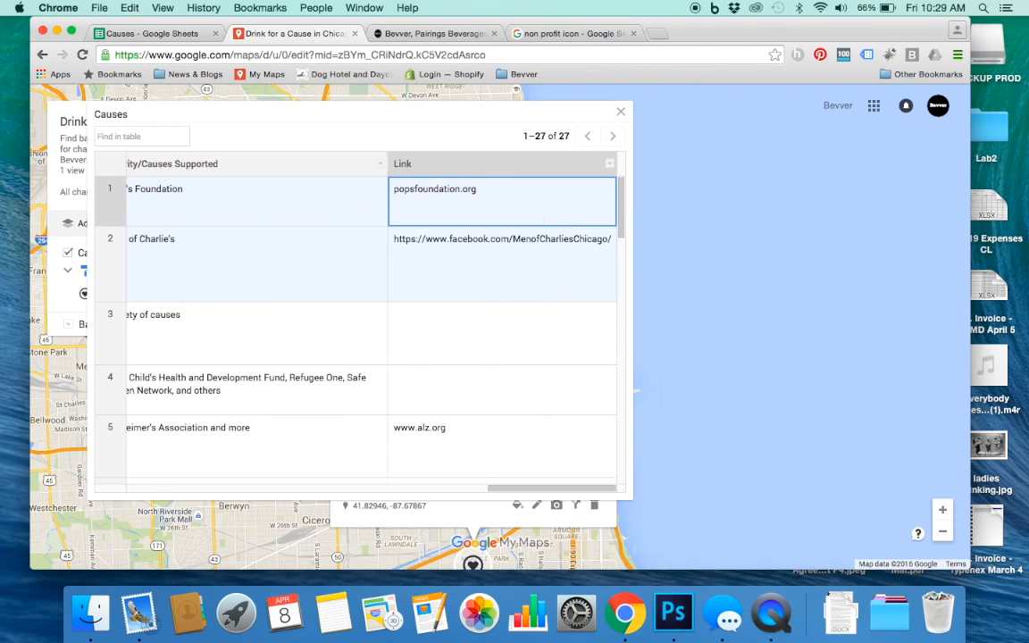
{"action": "key", "text": "Left"}
{"action": "key", "text": "Left"}
{"action": "key", "text": "Left"}
{"action": "key", "text": "Left"}
{"action": "key", "text": "Left"}
{"action": "key", "text": "Left"}
{"action": "key", "text": "Left"}
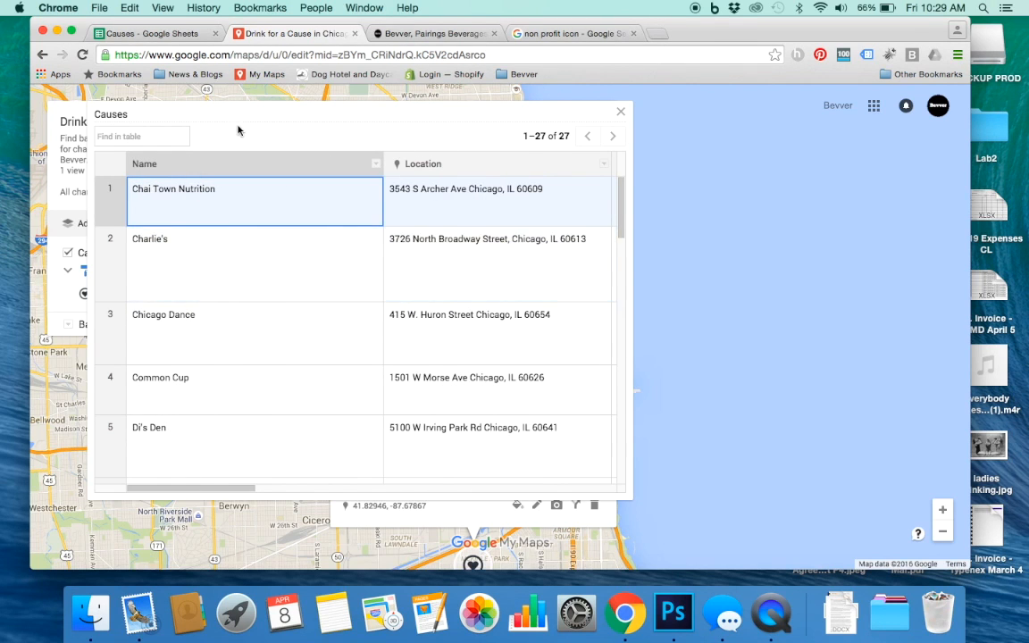
Rename the venue Di's Den to "Di's Den on Irving" in the Causes spreadsheet and check its entry in the map's data table
{"action": "left_click", "coordinate": [146, 33]}
{"action": "double_click", "coordinate": [141, 328]}
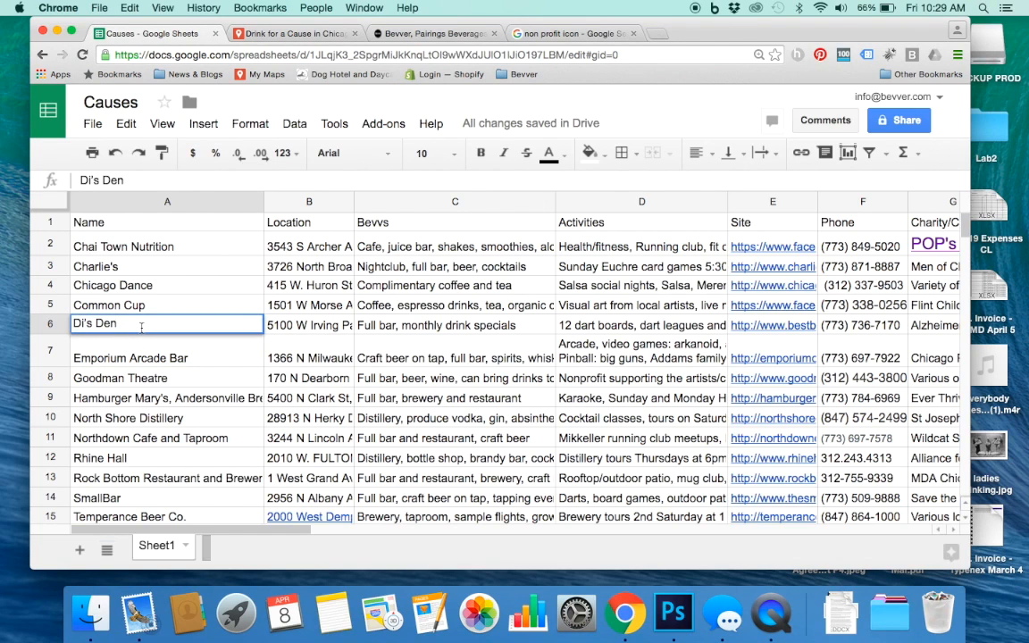
{"action": "type", "text": "on Irving"}
{"action": "key", "text": "Return"}
{"action": "left_click", "coordinate": [169, 398]}
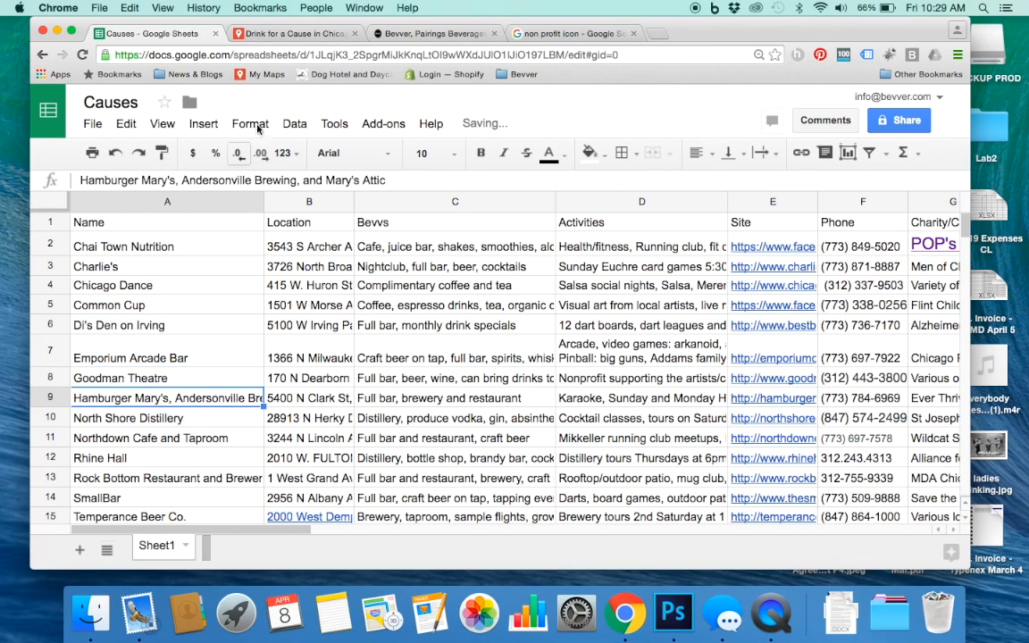
{"action": "left_click", "coordinate": [281, 37]}
{"action": "scroll", "coordinate": [280, 349], "scroll_direction": "down", "scroll_amount": 5}
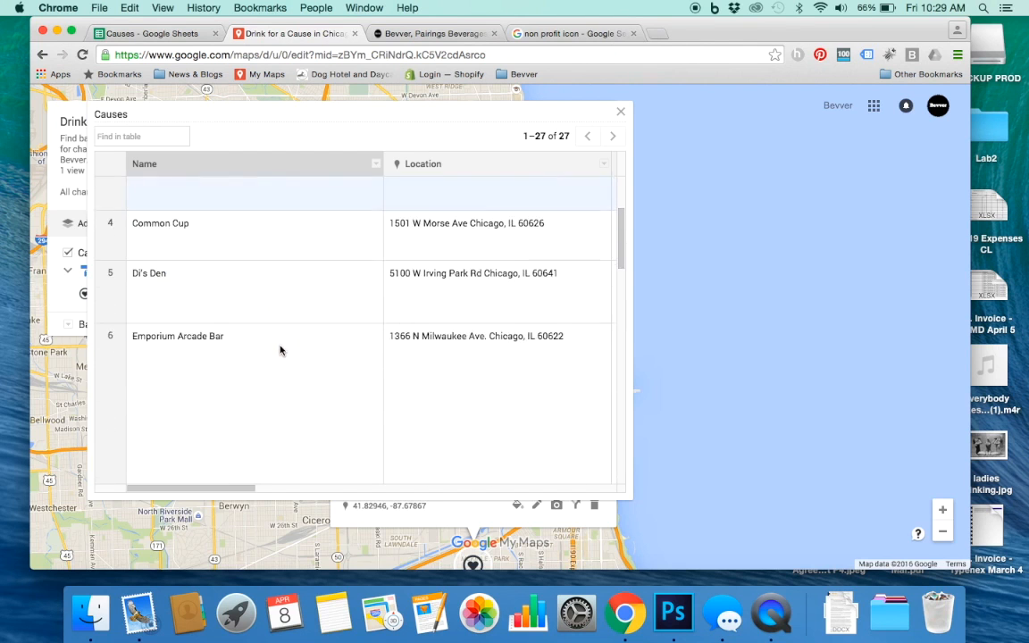
Review the venue names and locations in the Causes data table, from Common Cup through SmallBar and back, and close the table
{"action": "scroll", "coordinate": [279, 350], "scroll_direction": "down", "scroll_amount": 4}
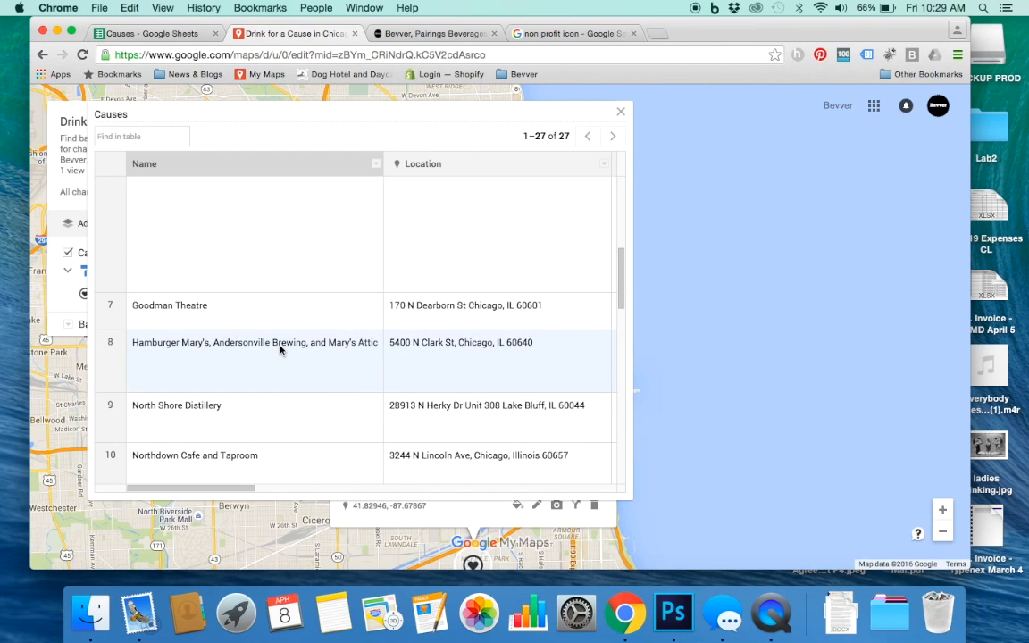
{"action": "scroll", "coordinate": [286, 369], "scroll_direction": "down", "scroll_amount": 3}
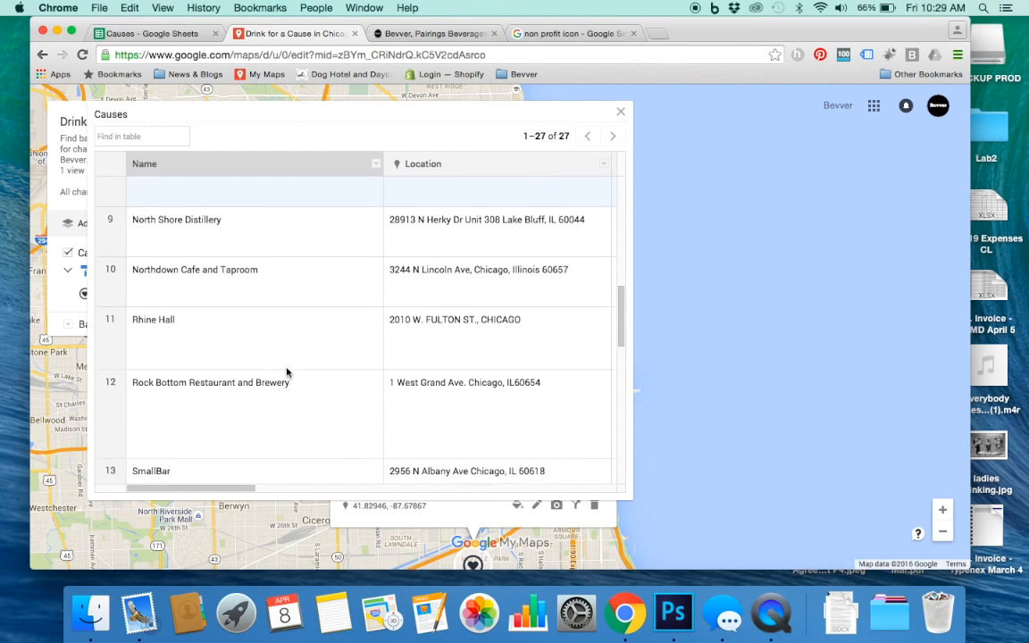
{"action": "scroll", "coordinate": [286, 369], "scroll_direction": "up", "scroll_amount": 6}
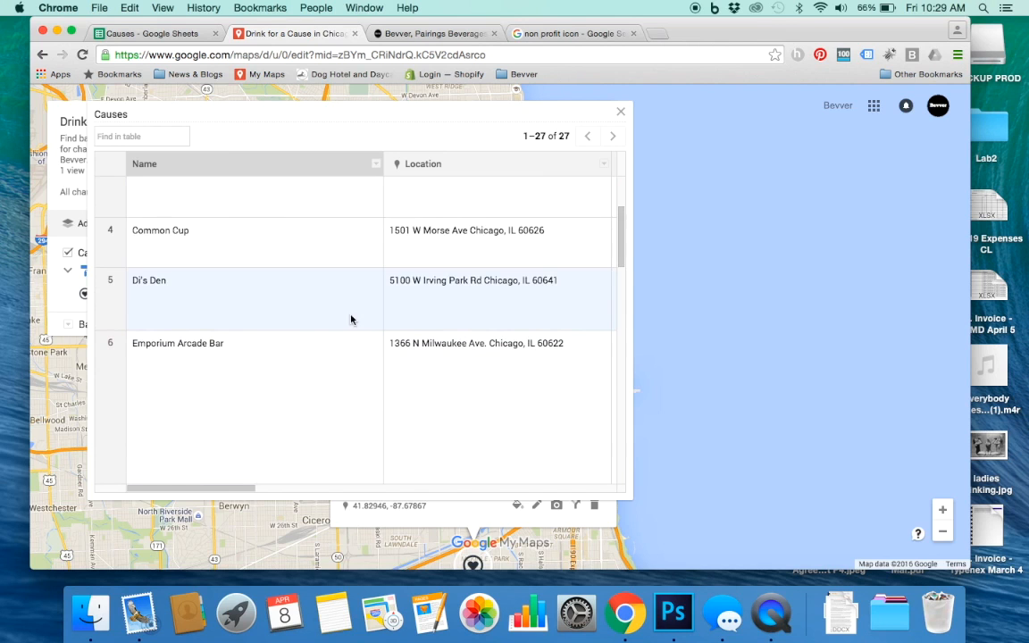
{"action": "left_click", "coordinate": [621, 111]}
{"action": "left_click", "coordinate": [235, 344]}
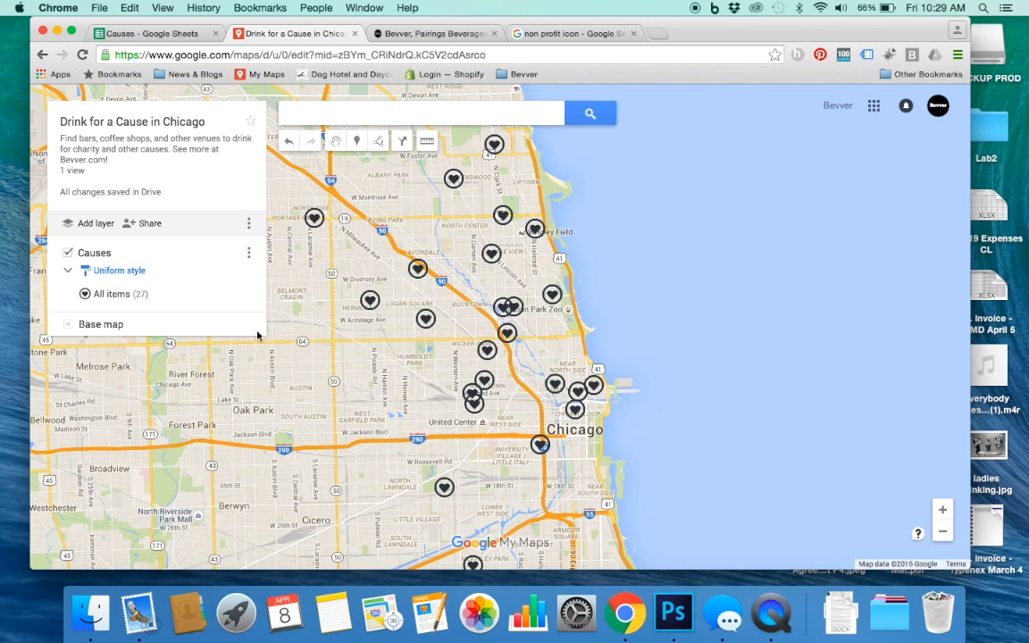
Add a new empty layer below the Causes layer, consult the Causes spreadsheet, and view the new layer's options without choosing one
{"action": "left_click", "coordinate": [249, 254]}
{"action": "left_click", "coordinate": [301, 319]}
{"action": "left_click", "coordinate": [91, 227]}
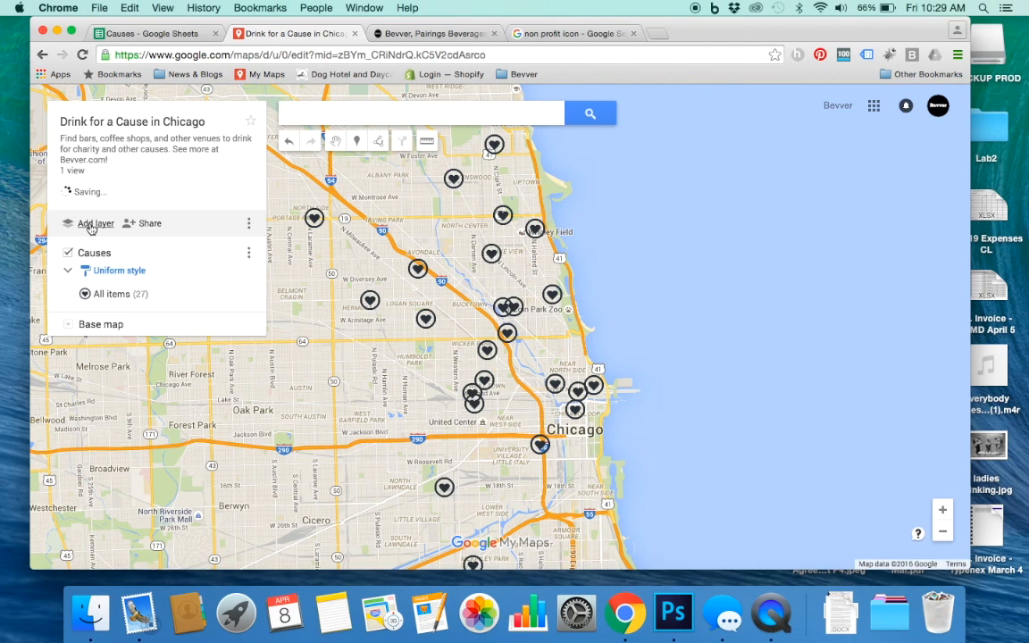
{"action": "left_click", "coordinate": [130, 33]}
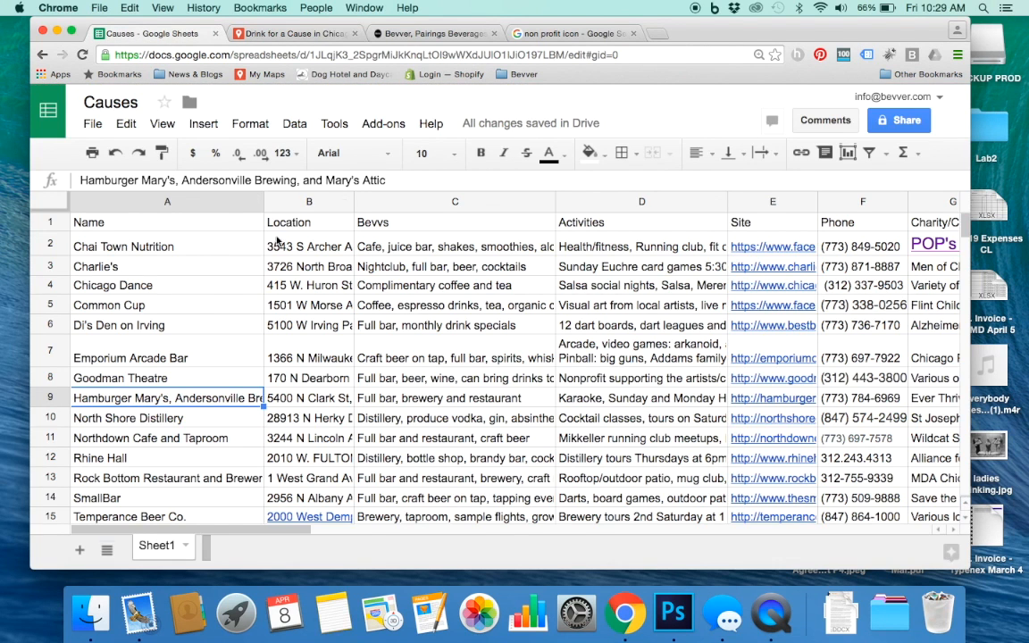
{"action": "left_click", "coordinate": [260, 30]}
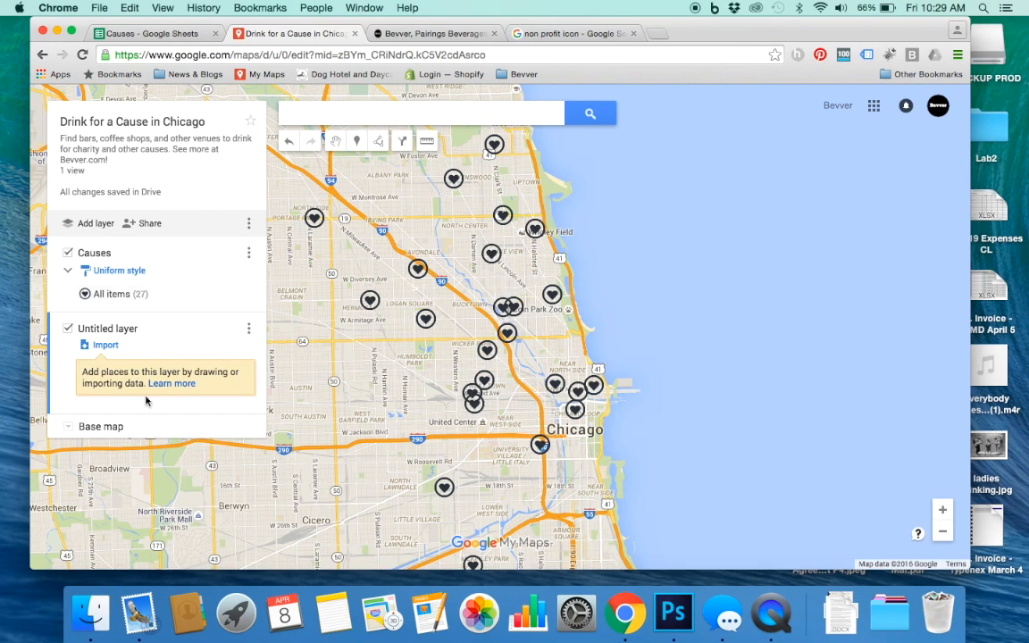
{"action": "left_click", "coordinate": [249, 332]}
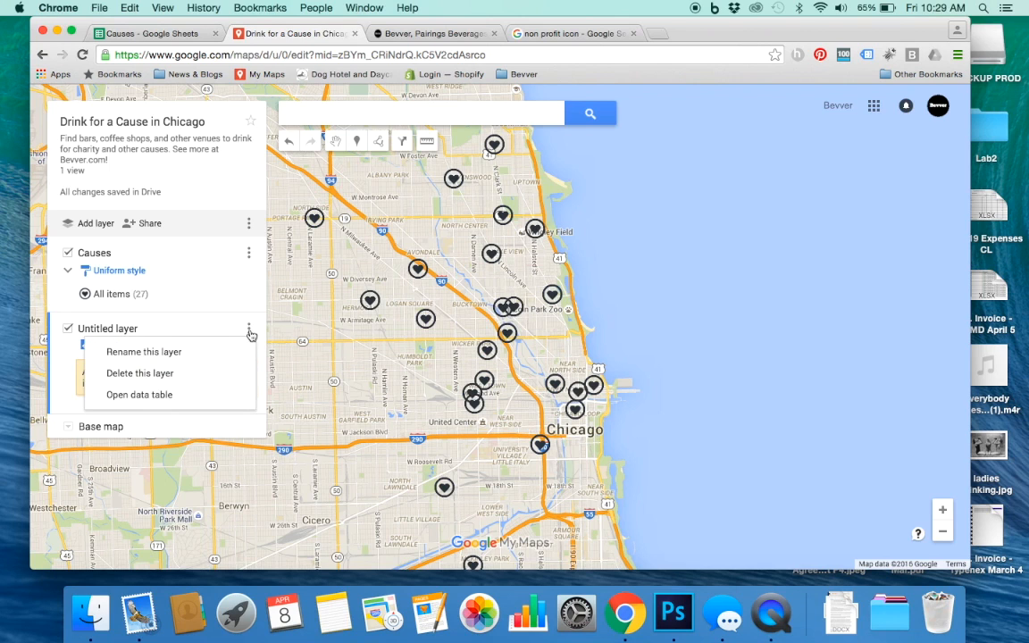
{"action": "left_click", "coordinate": [320, 404]}
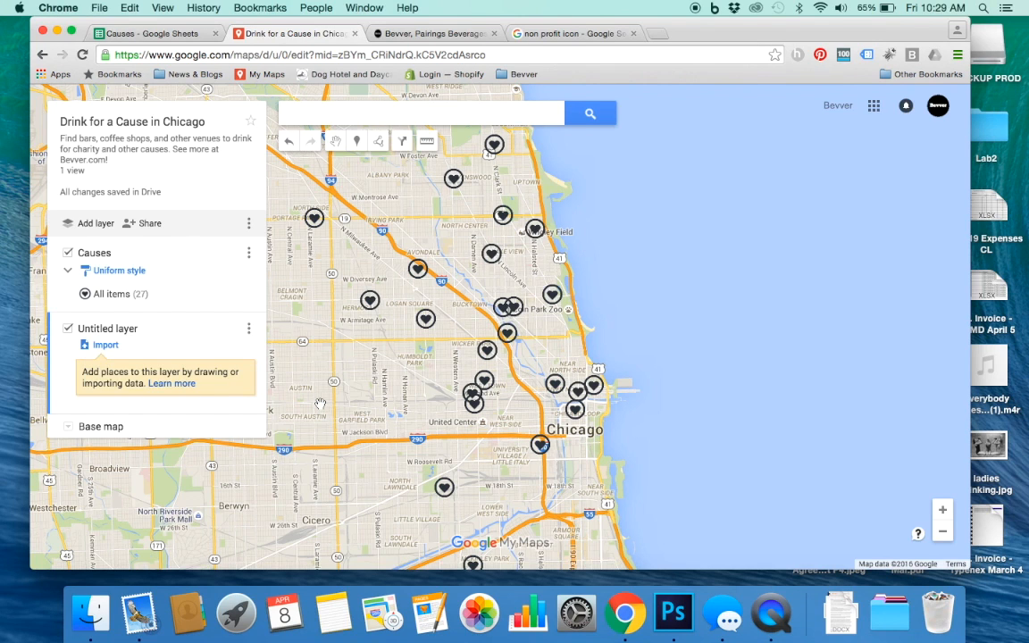